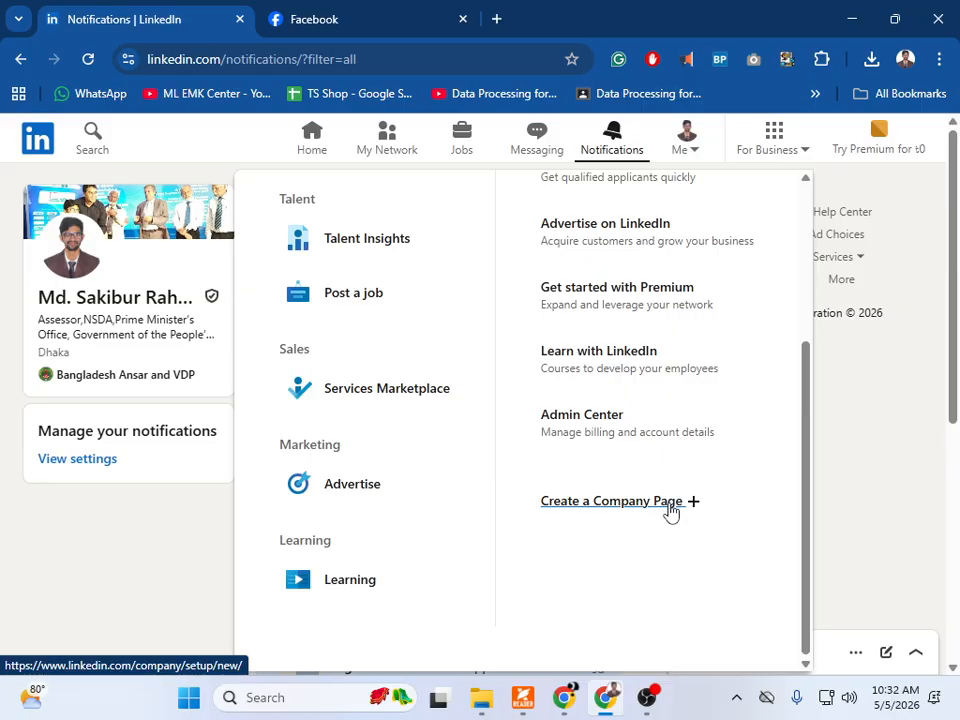
Start creating a LinkedIn company page, collapse the Kendo-Sourcing ninja pop-up, and choose Company as the page type
{"action": "left_click", "coordinate": [668, 504]}
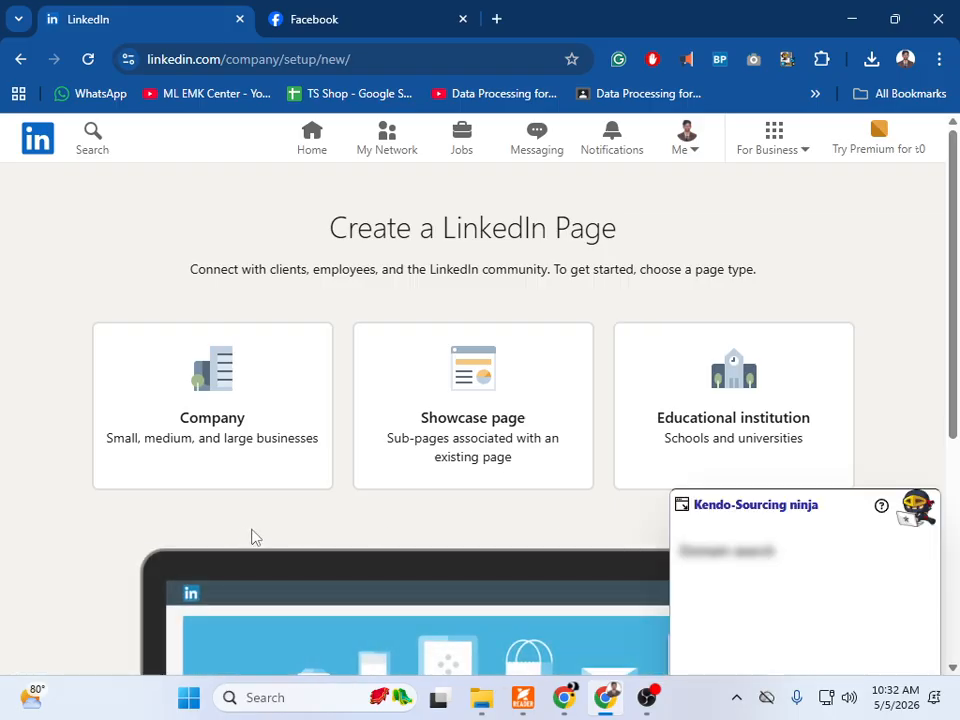
{"action": "left_click", "coordinate": [681, 508]}
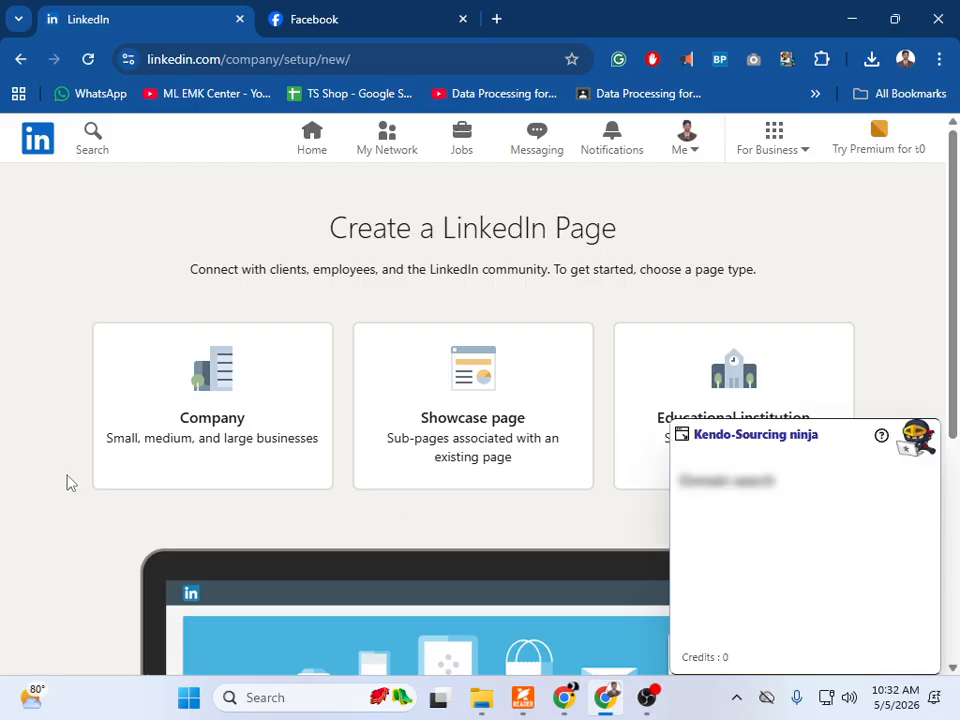
{"action": "left_click", "coordinate": [681, 436]}
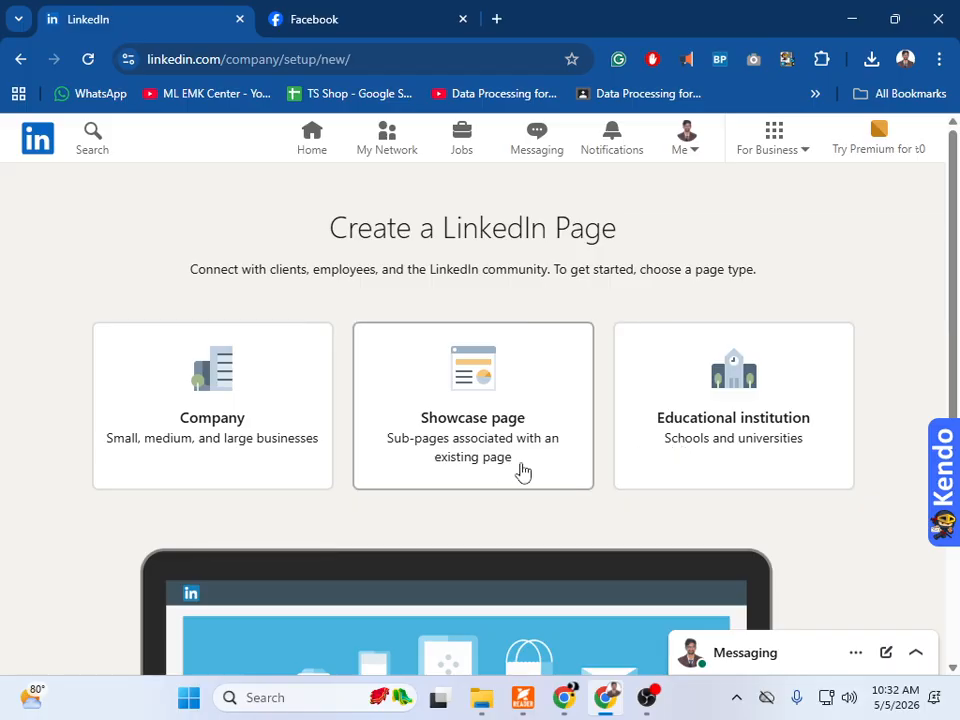
{"action": "scroll", "coordinate": [745, 463], "scroll_direction": "down", "scroll_amount": 4}
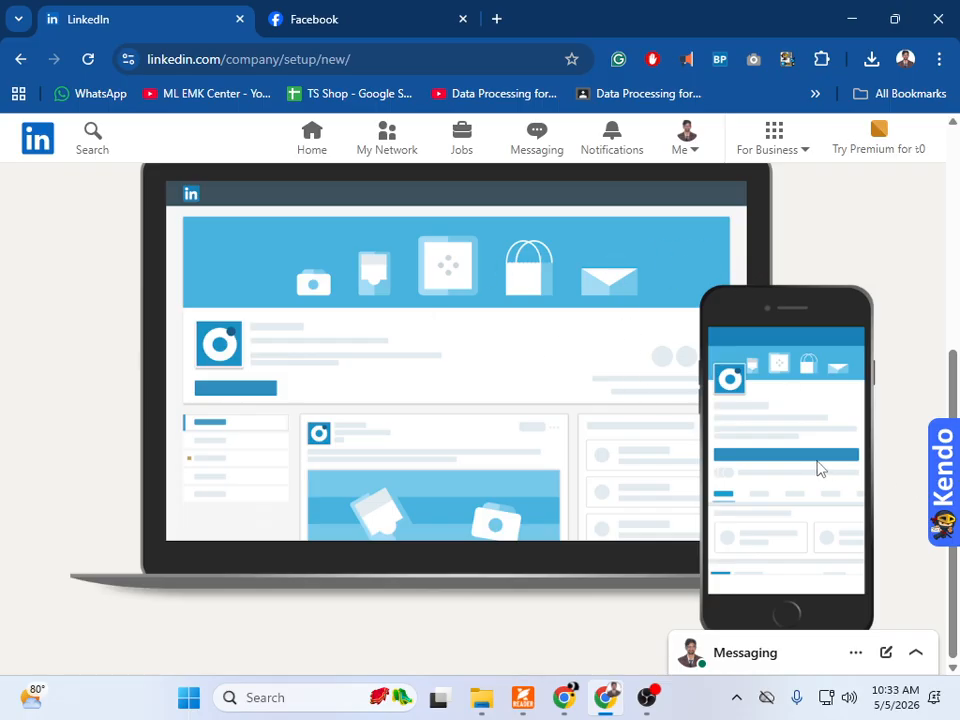
{"action": "scroll", "coordinate": [473, 390], "scroll_direction": "up", "scroll_amount": 5}
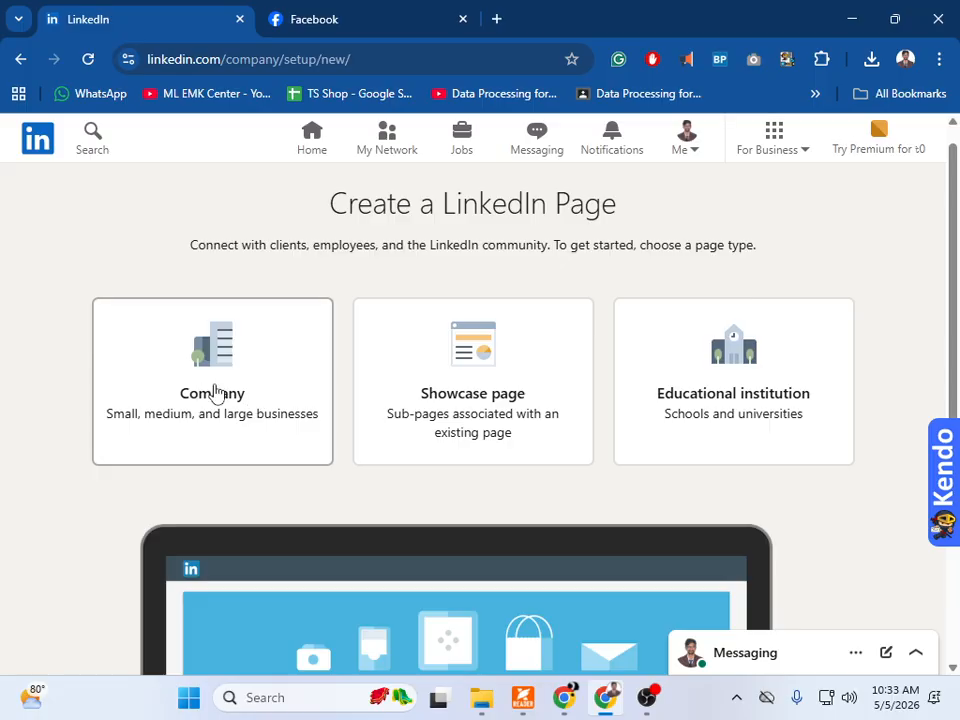
{"action": "left_click", "coordinate": [214, 392]}
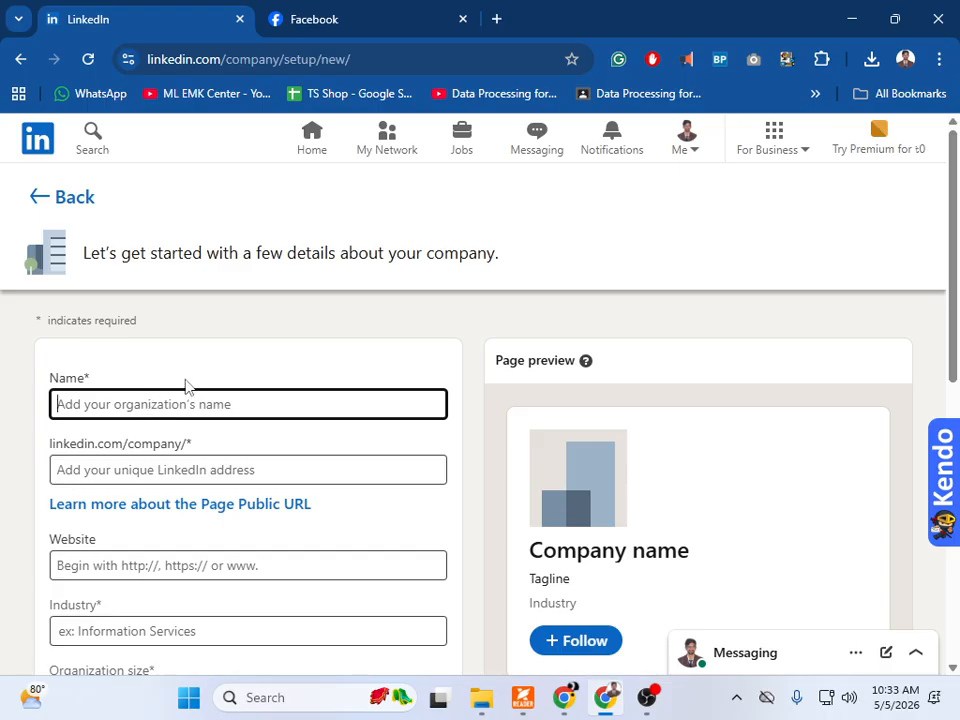
Enter Best Gents Fashion as the company page's name
{"action": "type", "text": "Best"}
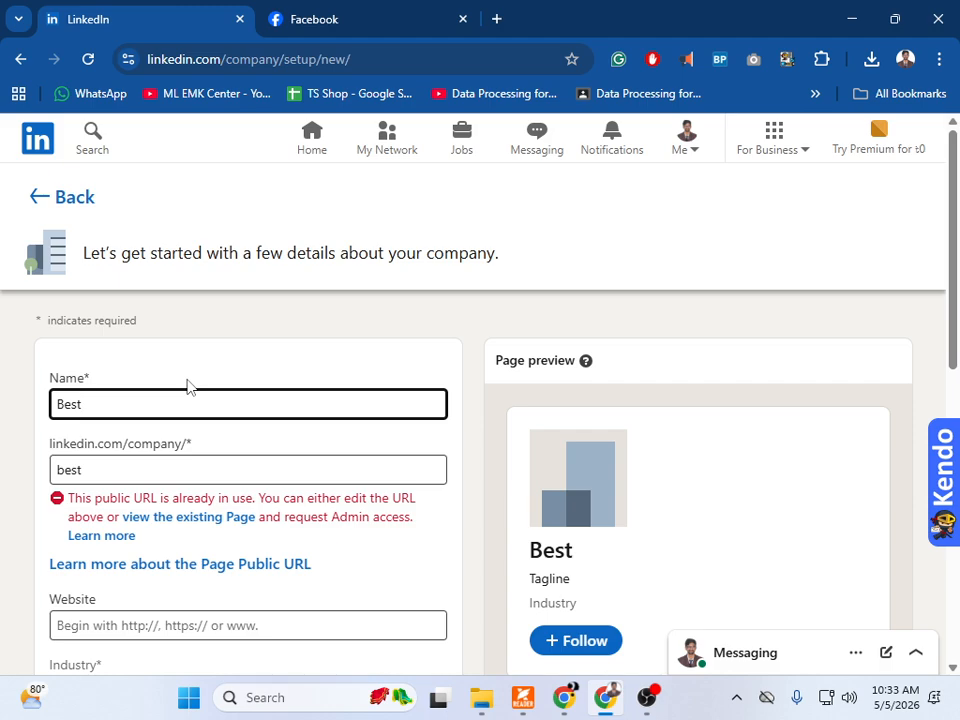
{"action": "type", "text": " Gents "}
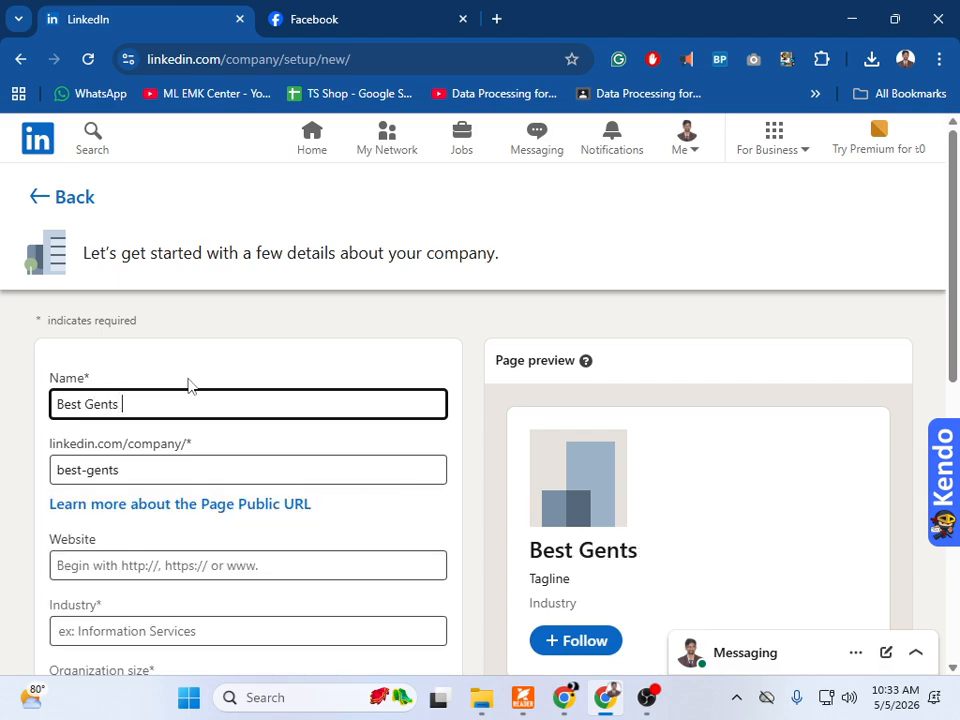
{"action": "type", "text": "Fashio"}
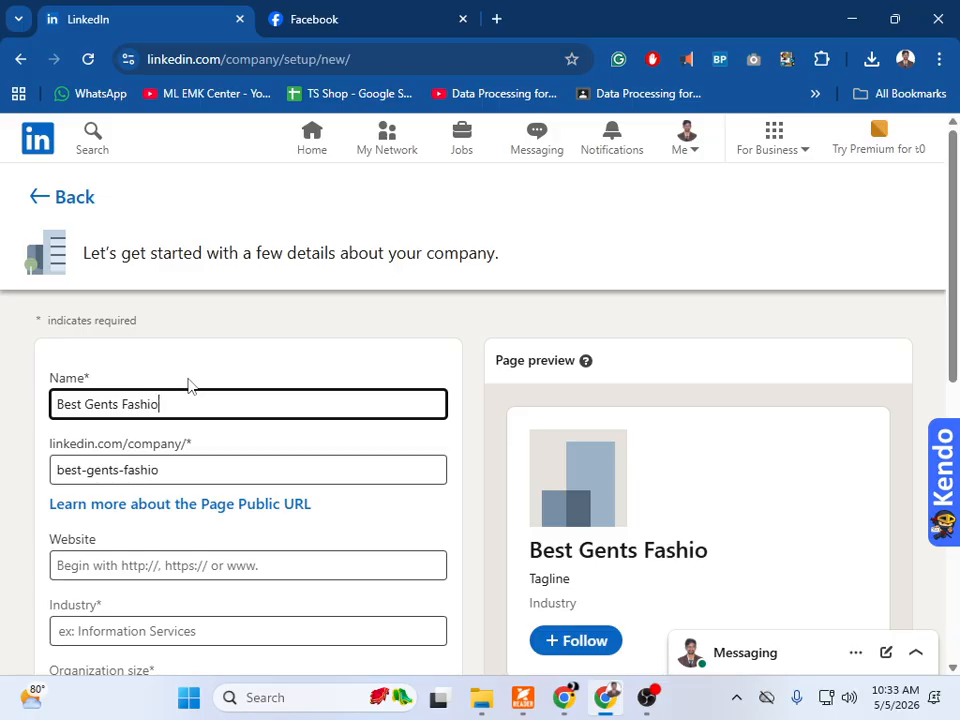
{"action": "type", "text": "n"}
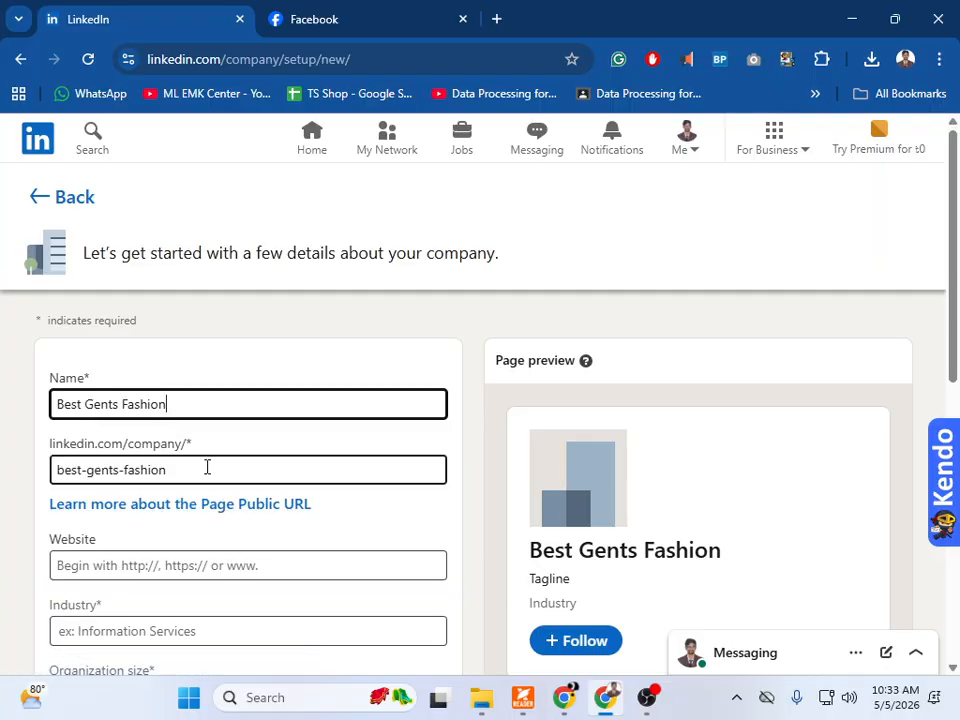
Try to find a clothing category for the page's industry, and clear the search text
{"action": "scroll", "coordinate": [207, 467], "scroll_direction": "down", "scroll_amount": 1}
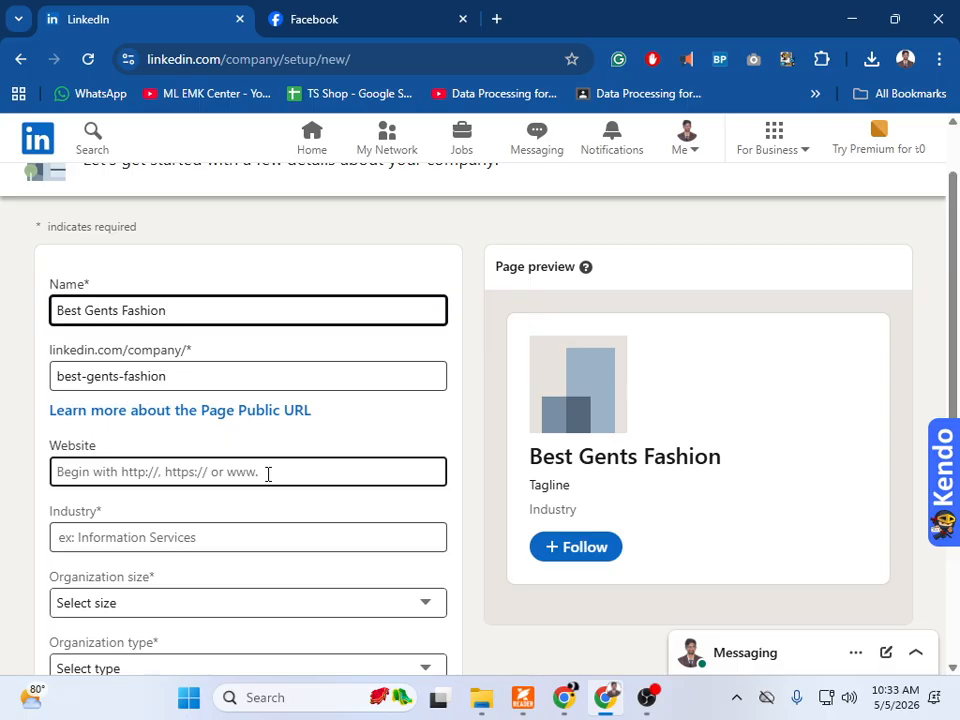
{"action": "scroll", "coordinate": [268, 474], "scroll_direction": "down", "scroll_amount": 2}
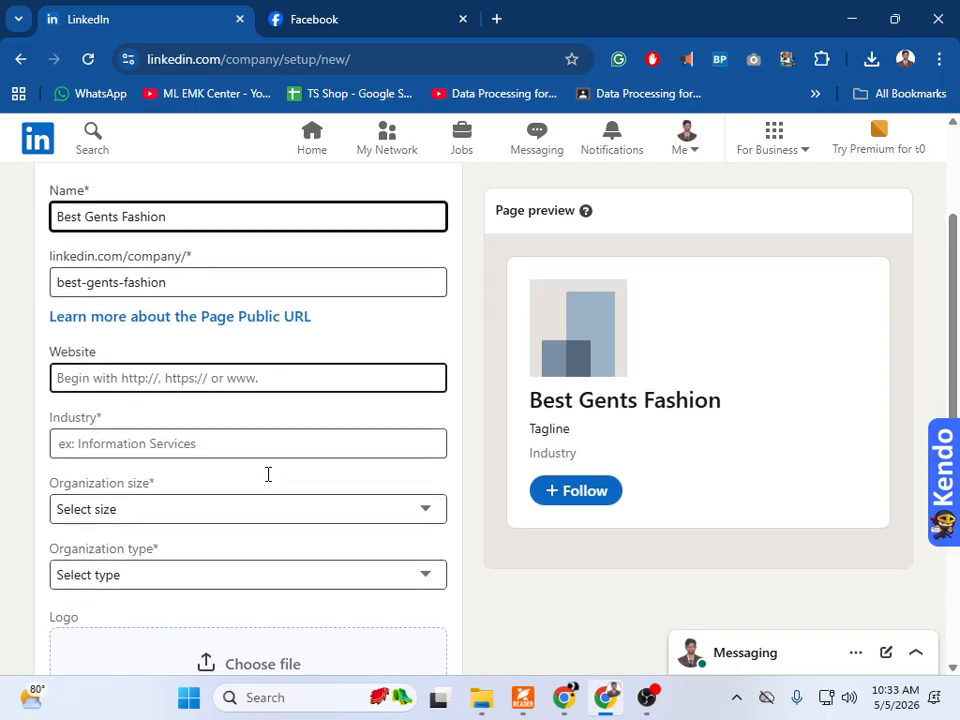
{"action": "left_click", "coordinate": [203, 443]}
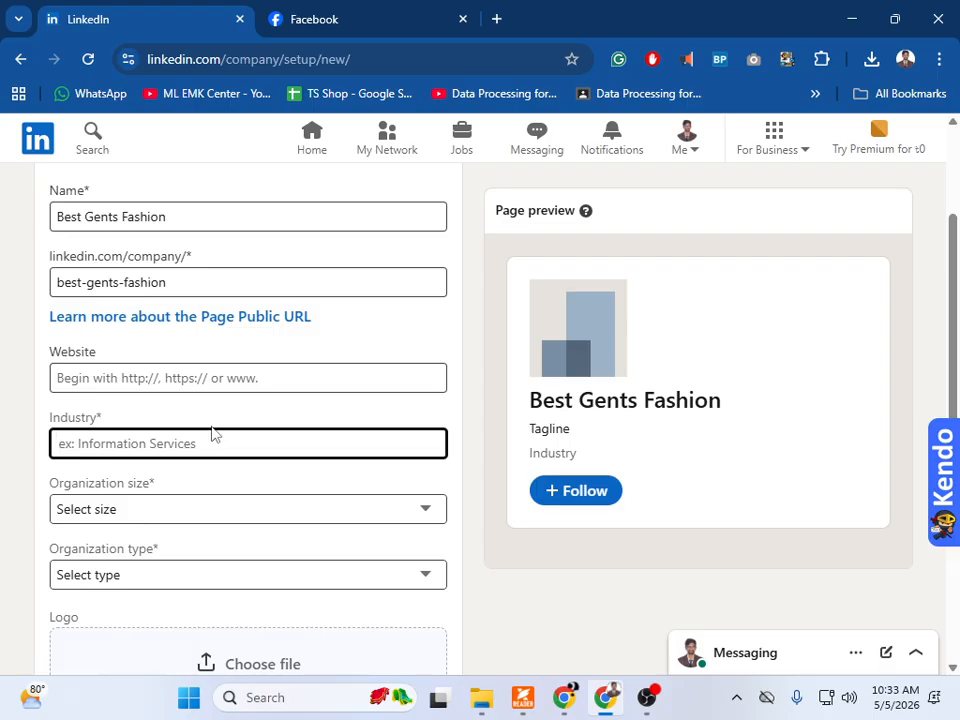
{"action": "type", "text": "cloat"}
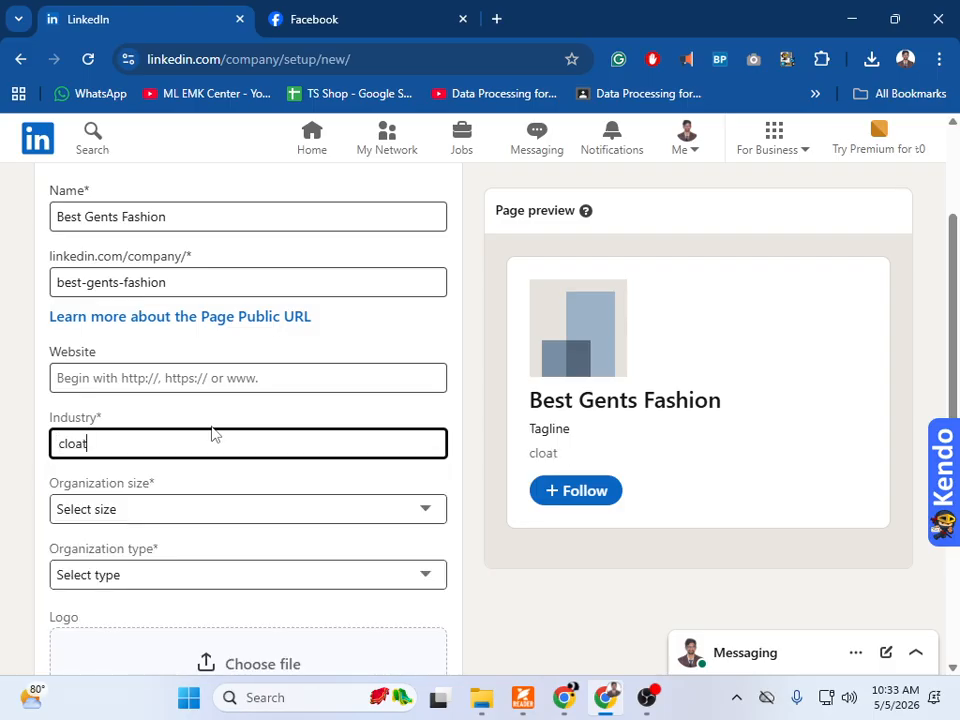
{"action": "type", "text": "hs"}
{"action": "key", "text": "BackSpace"}
{"action": "key", "text": "BackSpace"}
{"action": "key", "text": "BackSpace"}
{"action": "key", "text": "BackSpace"}
{"action": "type", "text": "thi"}
{"action": "key", "text": "BackSpace"}
{"action": "key", "text": "BackSpace"}
{"action": "key", "text": "BackSpace"}
{"action": "type", "text": "athing"}
{"action": "key", "text": "BackSpace"}
{"action": "key", "text": "BackSpace"}
{"action": "key", "text": "BackSpace"}
{"action": "key", "text": "BackSpace"}
{"action": "key", "text": "BackSpace"}
{"action": "key", "text": "BackSpace"}
{"action": "key", "text": "BackSpace"}
{"action": "key", "text": "BackSpace"}
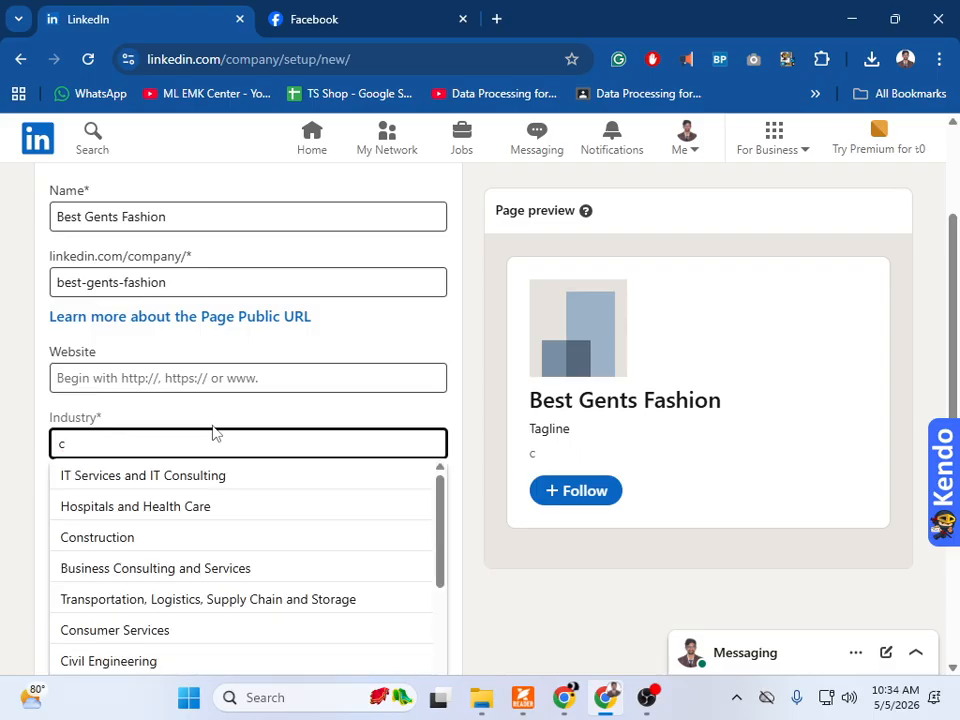
{"action": "type", "text": "lo"}
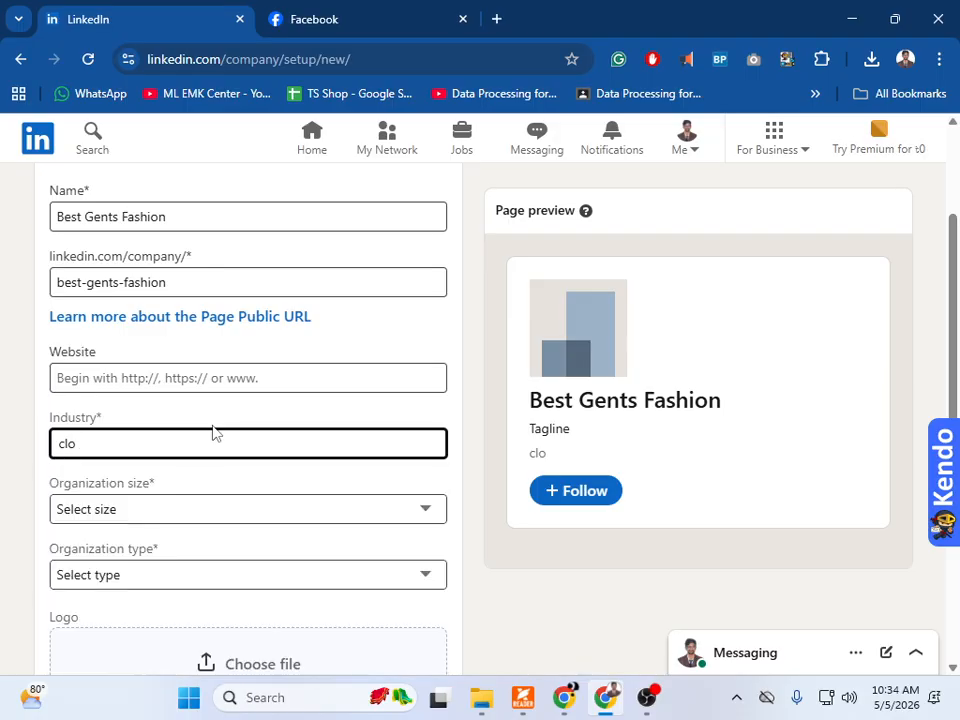
{"action": "key", "text": "BackSpace"}
{"action": "key", "text": "BackSpace"}
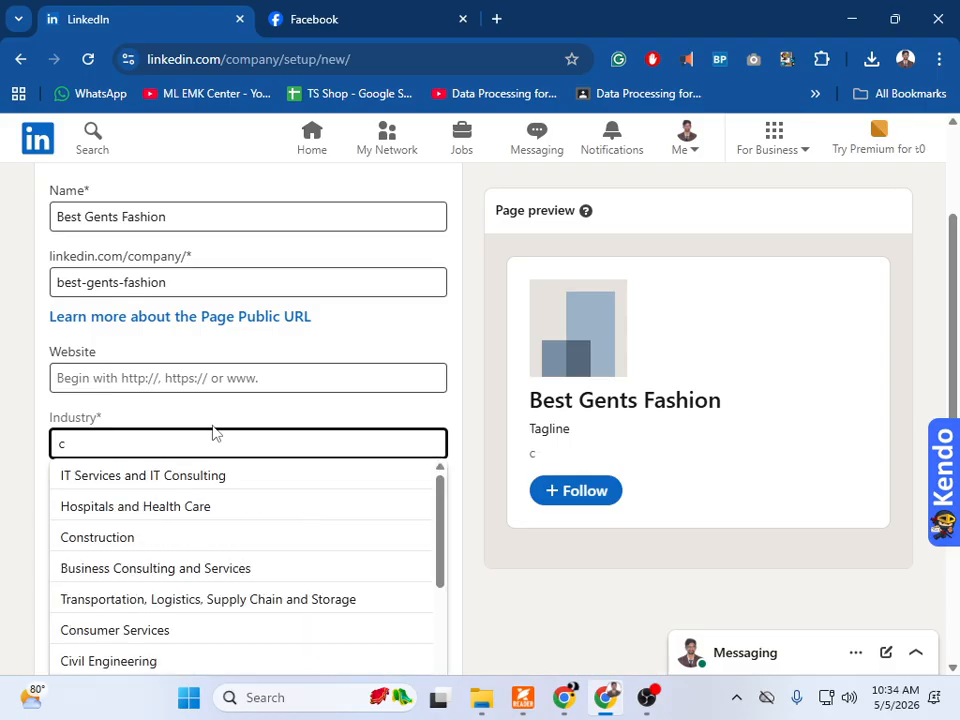
{"action": "key", "text": "BackSpace"}
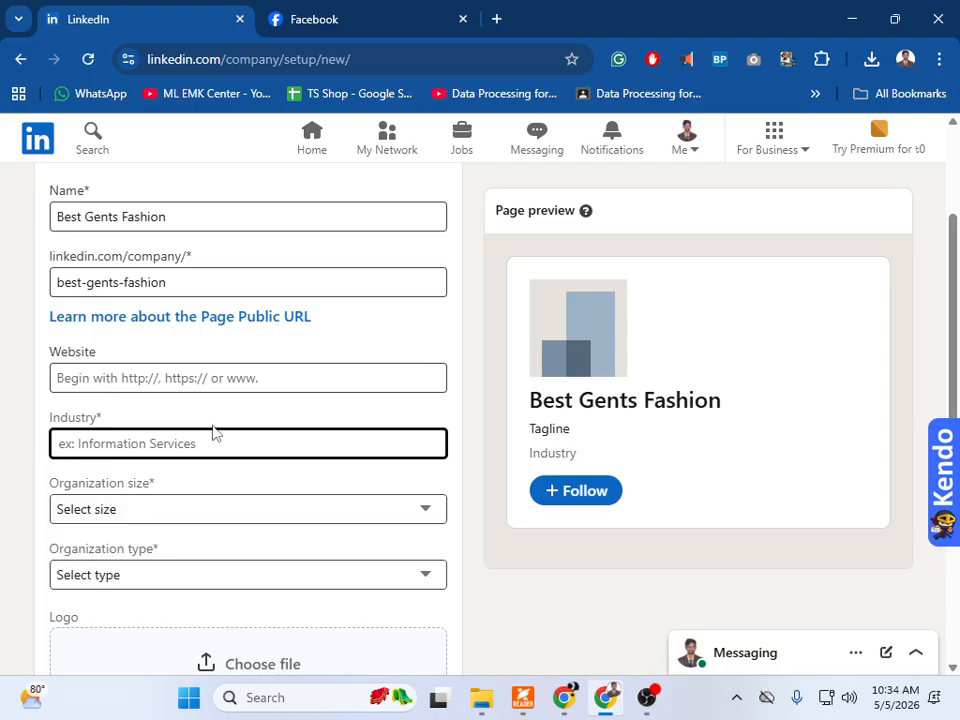
Try Garment as the industry search term, and clear it again
{"action": "type", "text": "Gar"}
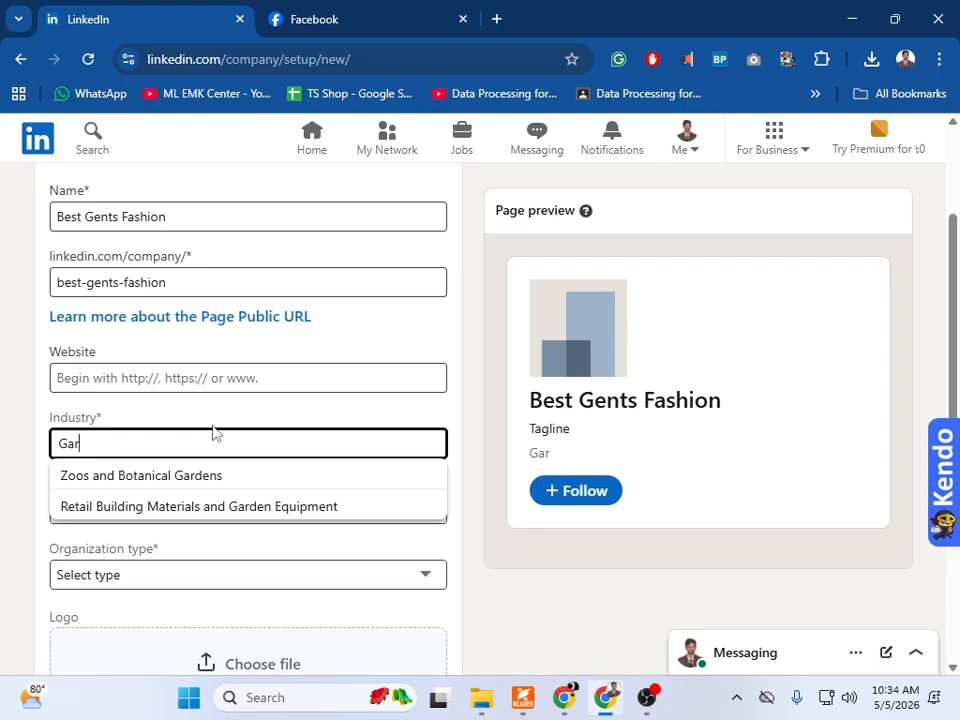
{"action": "type", "text": "men"}
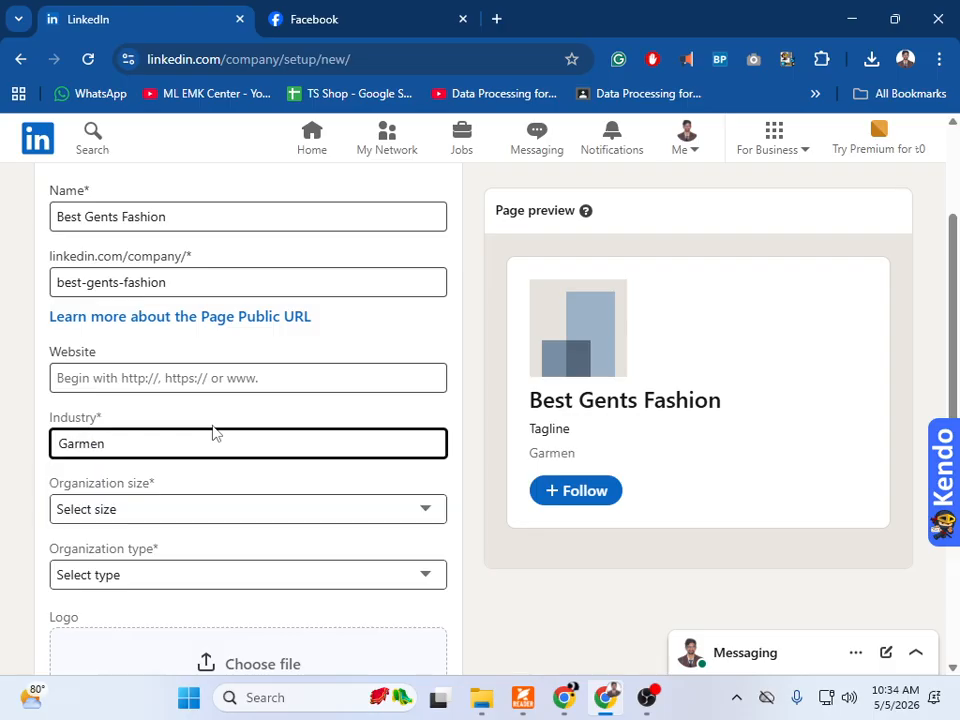
{"action": "type", "text": "t"}
{"action": "key", "text": "BackSpace"}
{"action": "key", "text": "BackSpace"}
{"action": "key", "text": "BackSpace"}
{"action": "key", "text": "BackSpace"}
{"action": "key", "text": "BackSpace"}
{"action": "key", "text": "BackSpace"}
{"action": "key", "text": "BackSpace"}
Search the industries for Fashion and set the industry to Retail Apparel and Fashion
{"action": "type", "text": "Fashio"}
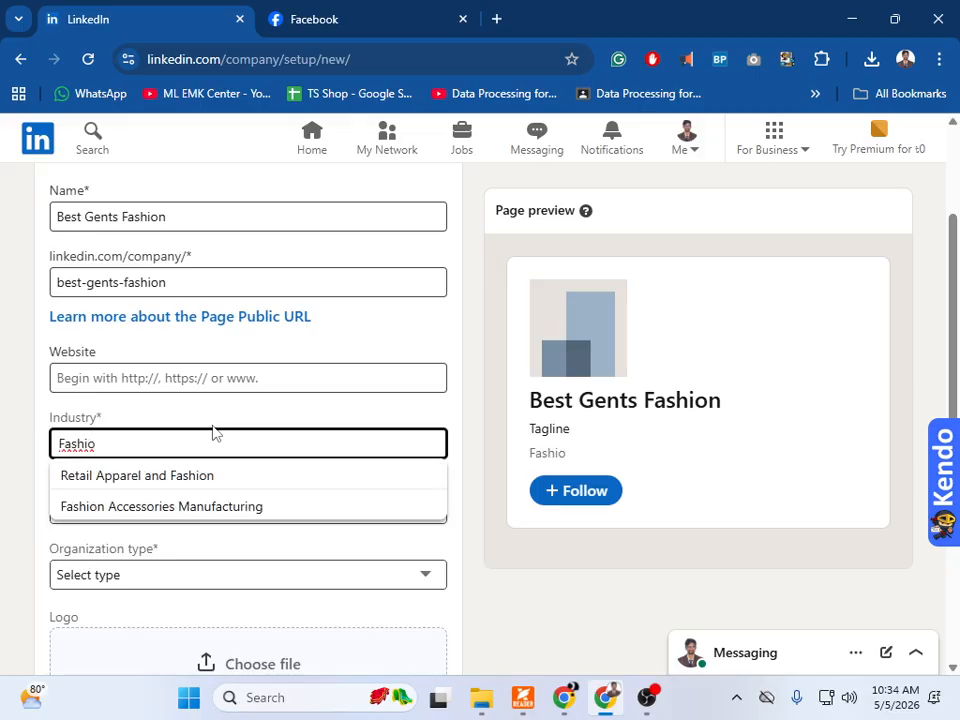
{"action": "left_click", "coordinate": [183, 484]}
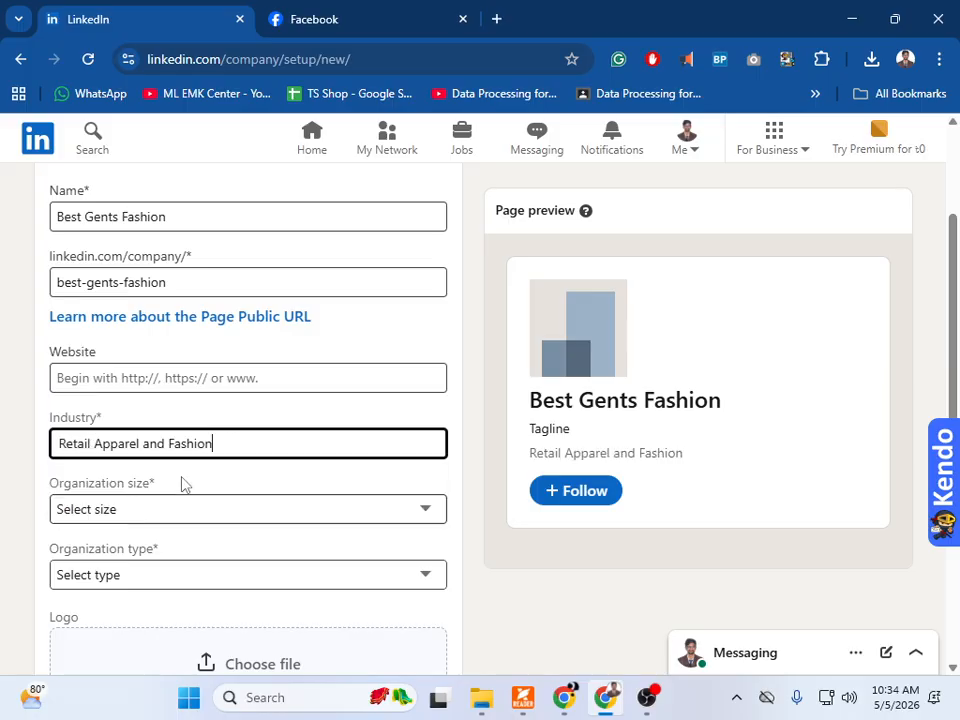
Set the organization size to 51–200 employees
{"action": "scroll", "coordinate": [316, 489], "scroll_direction": "down", "scroll_amount": 1}
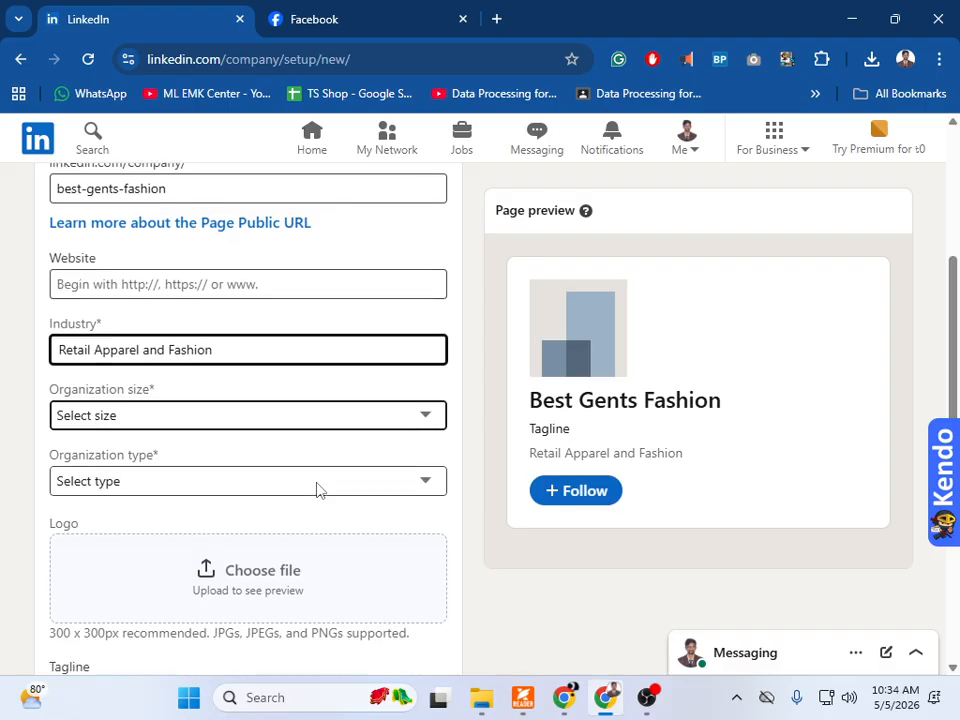
{"action": "left_click", "coordinate": [320, 418]}
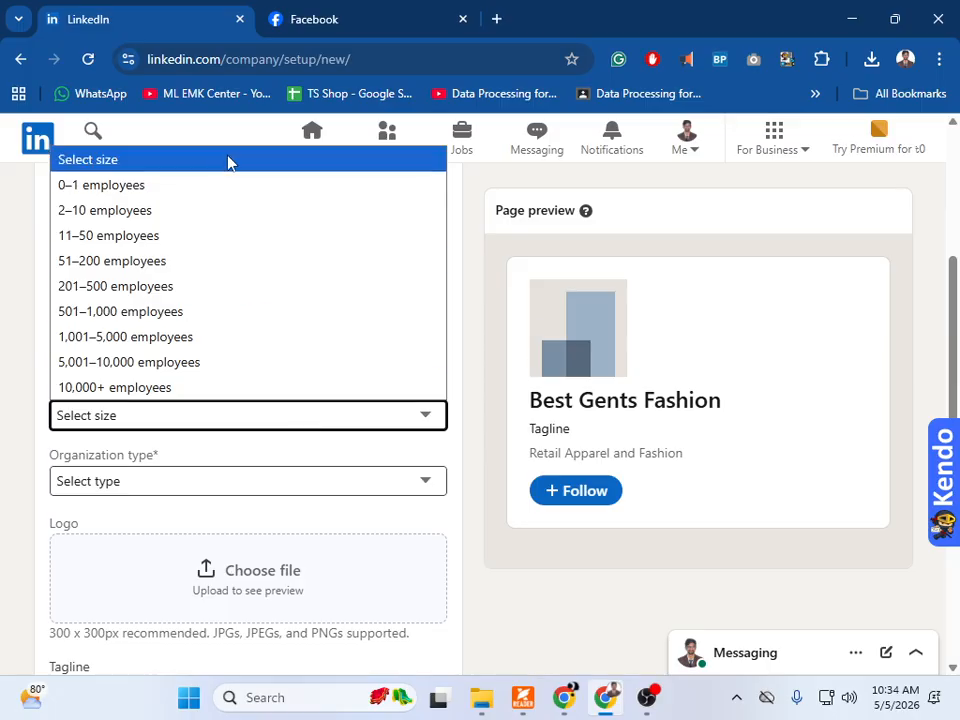
{"action": "left_click", "coordinate": [234, 210]}
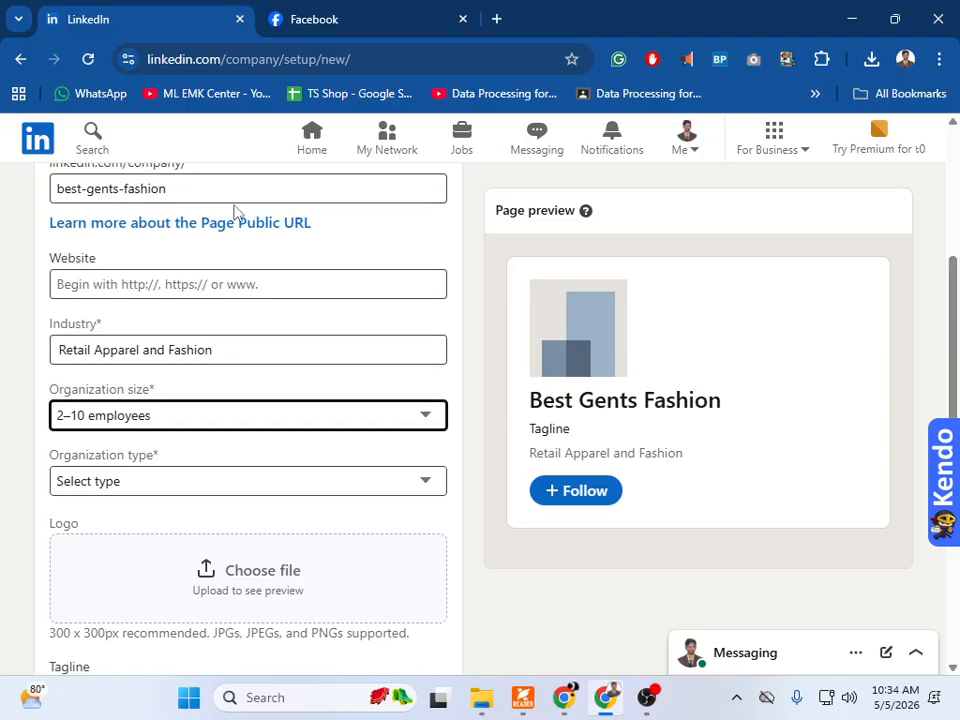
{"action": "left_click", "coordinate": [313, 418]}
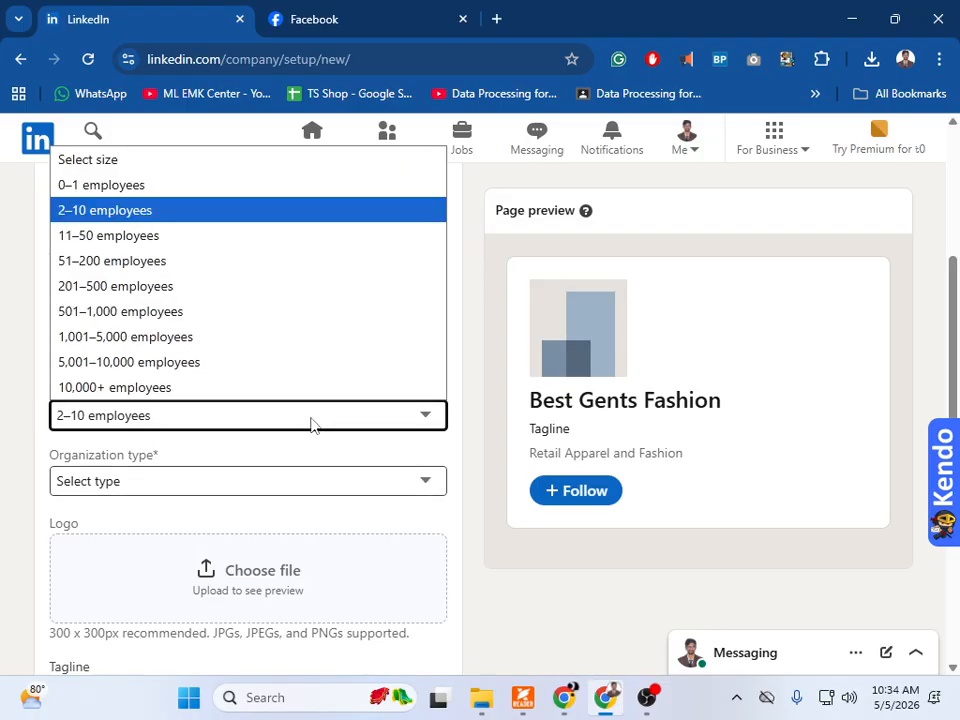
{"action": "left_click", "coordinate": [217, 260]}
Review the organization type options and search Google in a new tab for "sole proprietorship meaning"
{"action": "scroll", "coordinate": [295, 473], "scroll_direction": "down", "scroll_amount": 2}
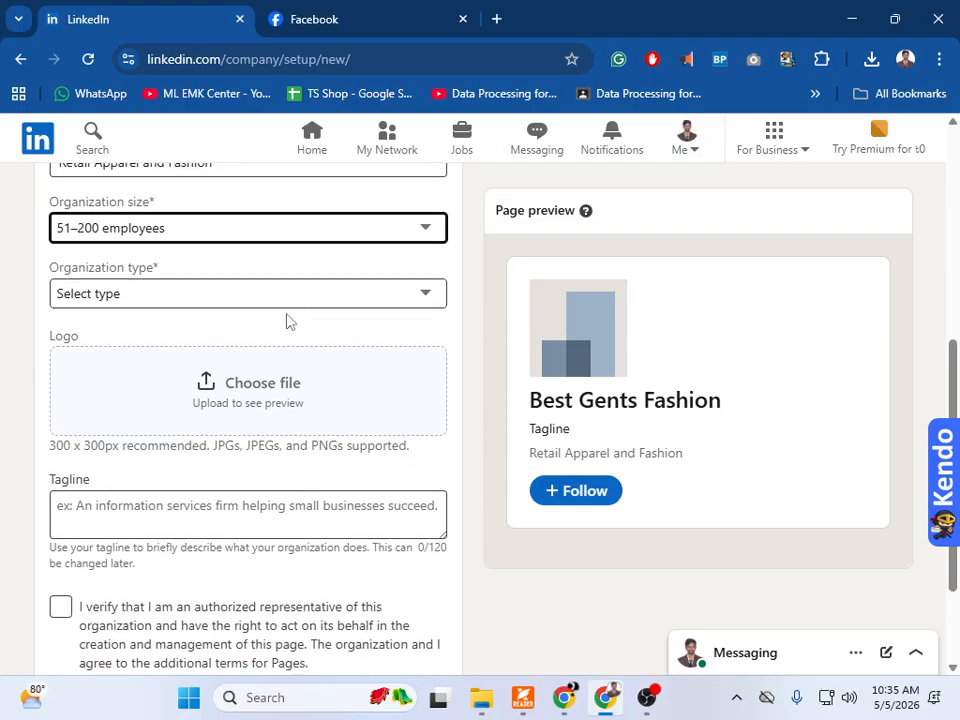
{"action": "left_click", "coordinate": [297, 303]}
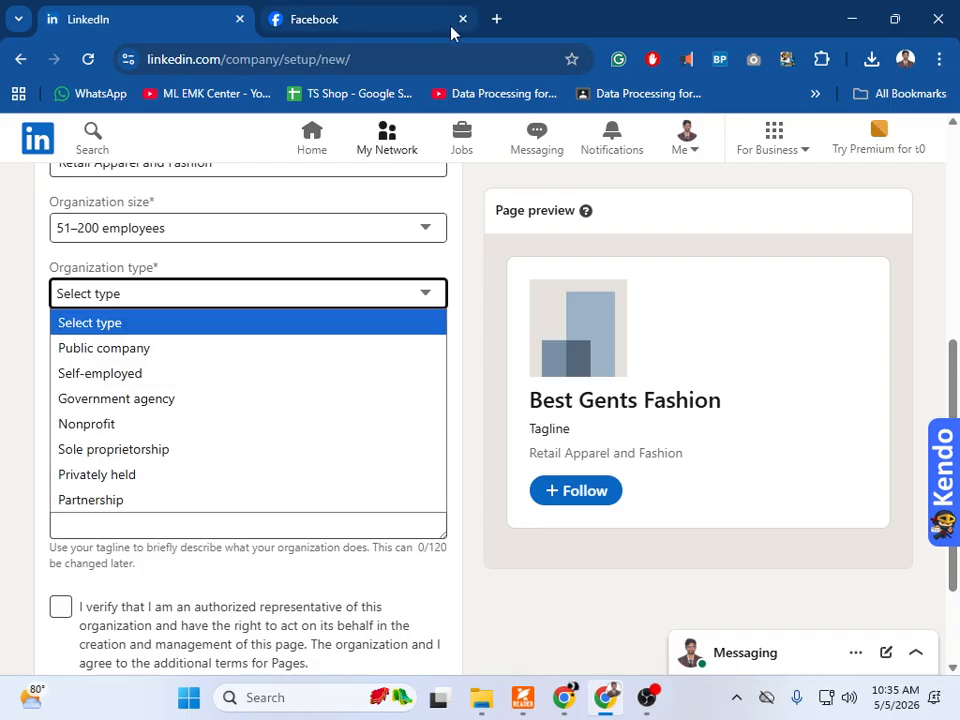
{"action": "left_click", "coordinate": [497, 21]}
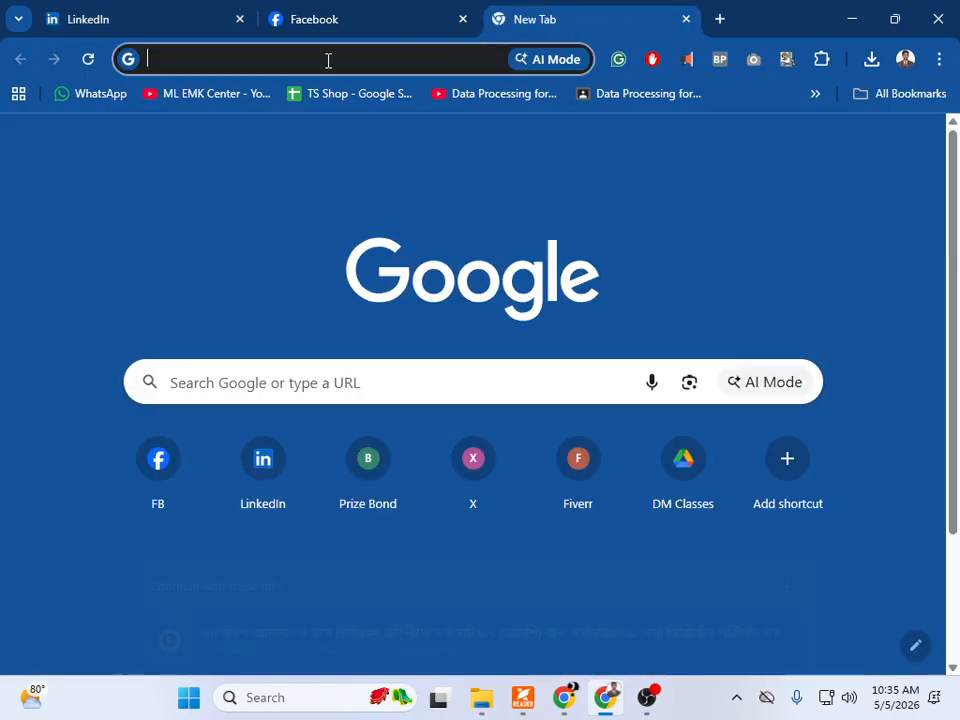
{"action": "type", "text": "sole"}
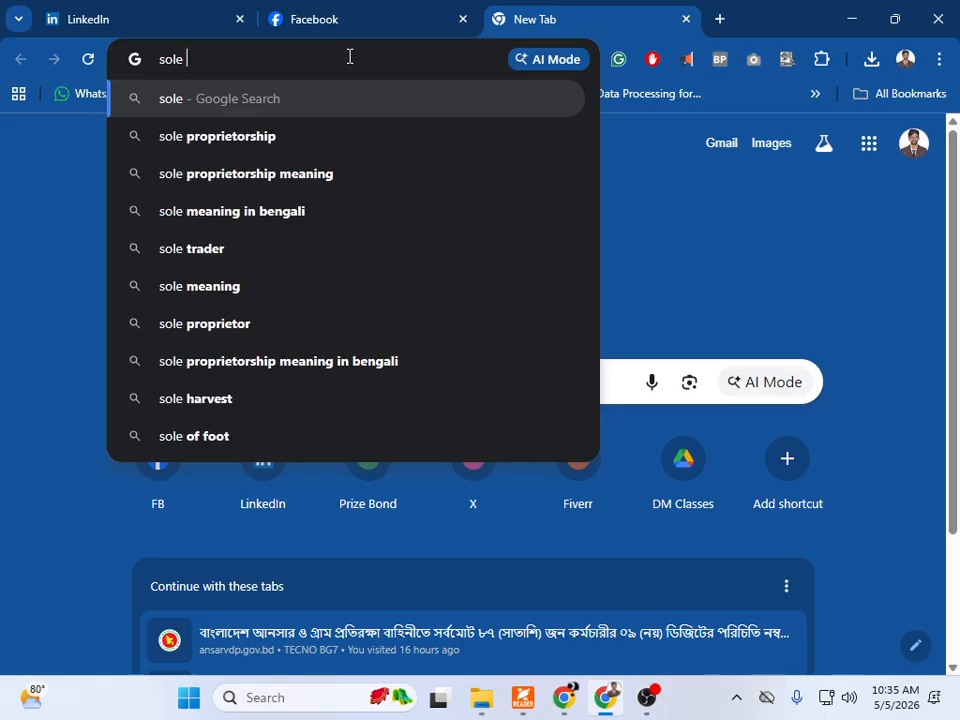
{"action": "left_click", "coordinate": [314, 174]}
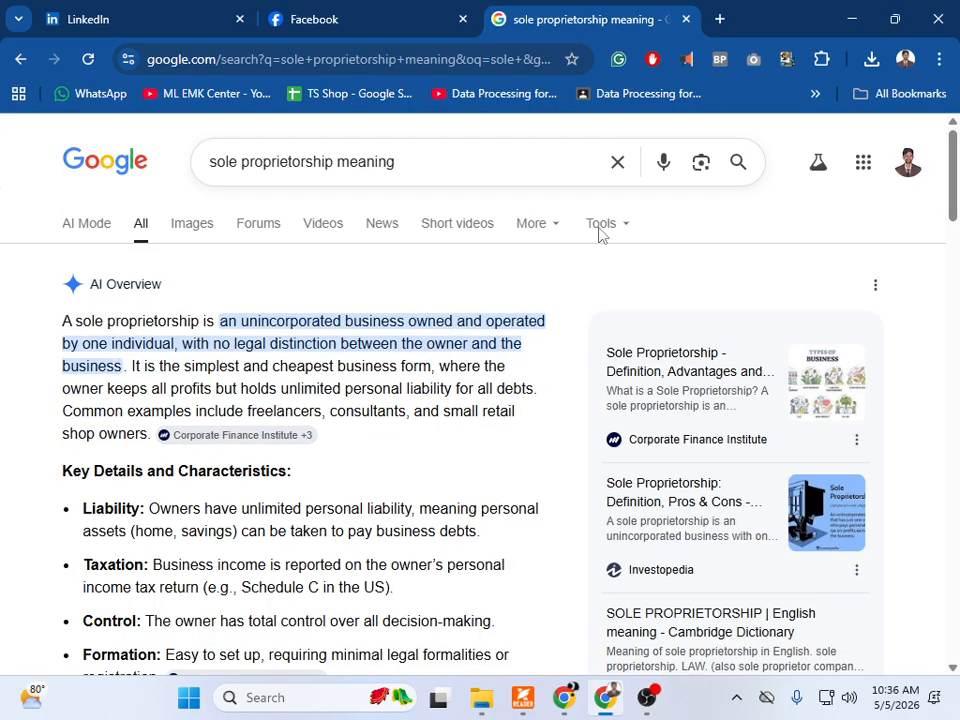
Return to the LinkedIn page form and set the organization type to Sole proprietorship
{"action": "left_click", "coordinate": [338, 28]}
{"action": "left_click", "coordinate": [75, 10]}
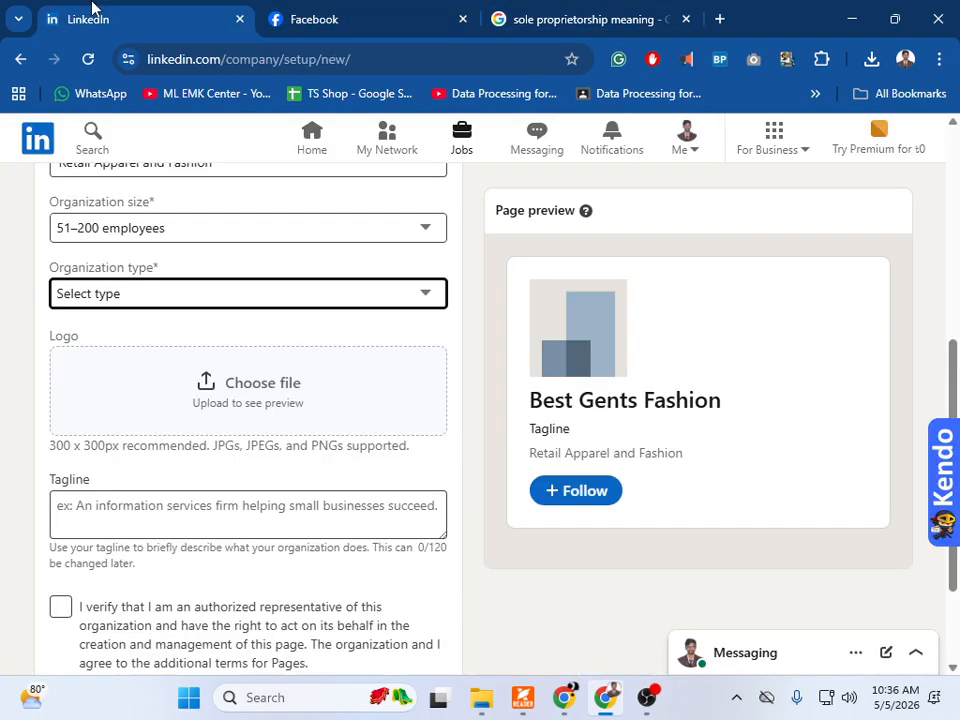
{"action": "left_click", "coordinate": [226, 300]}
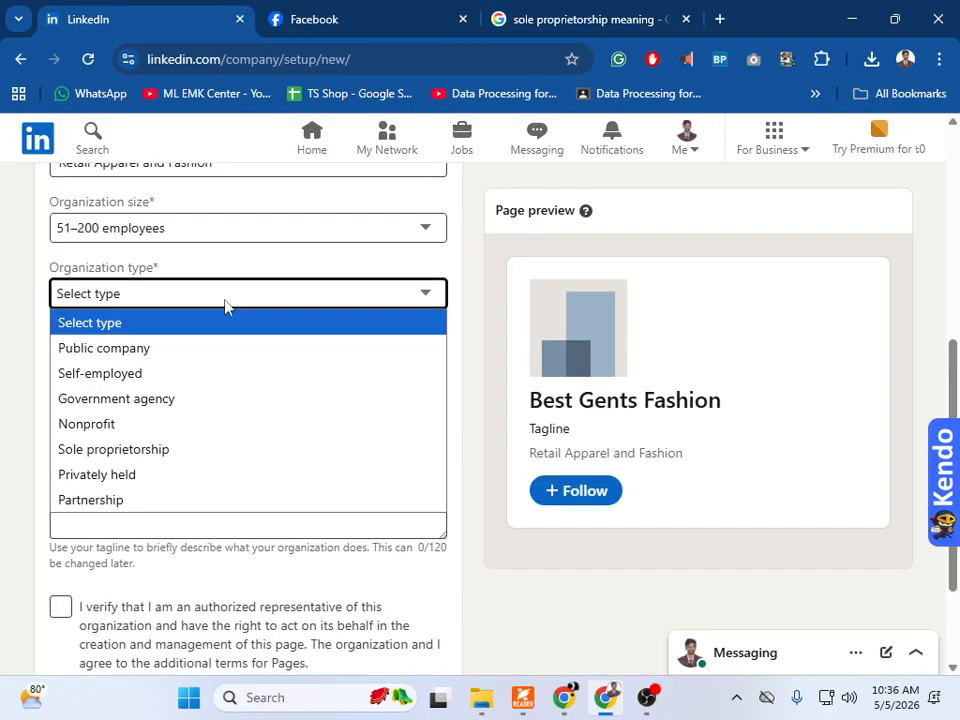
{"action": "left_click", "coordinate": [216, 458]}
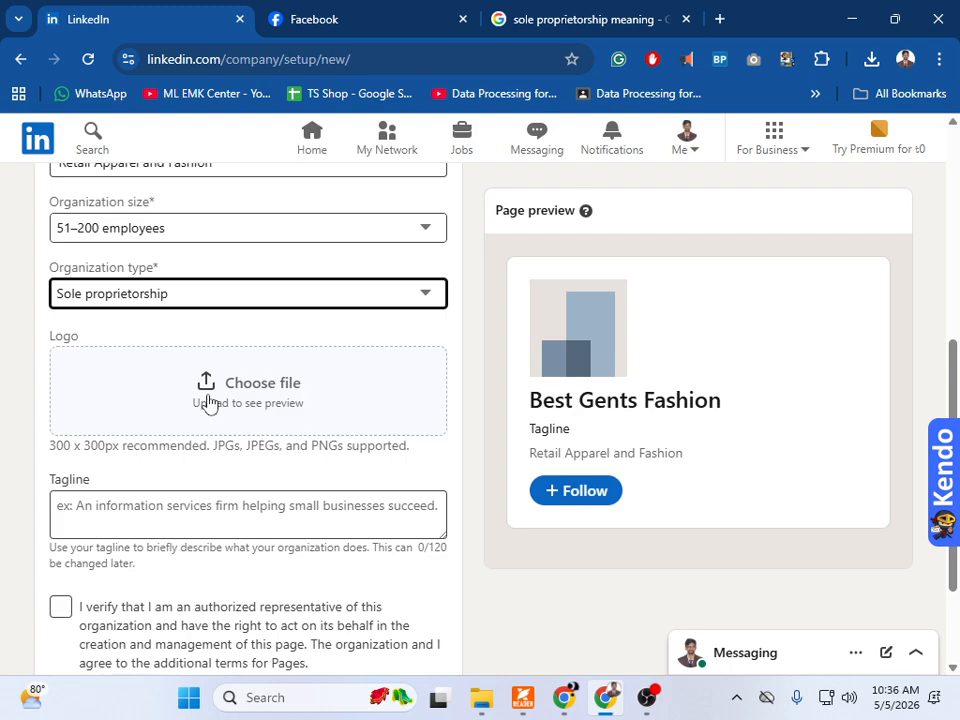
{"action": "scroll", "coordinate": [206, 401], "scroll_direction": "down", "scroll_amount": 2}
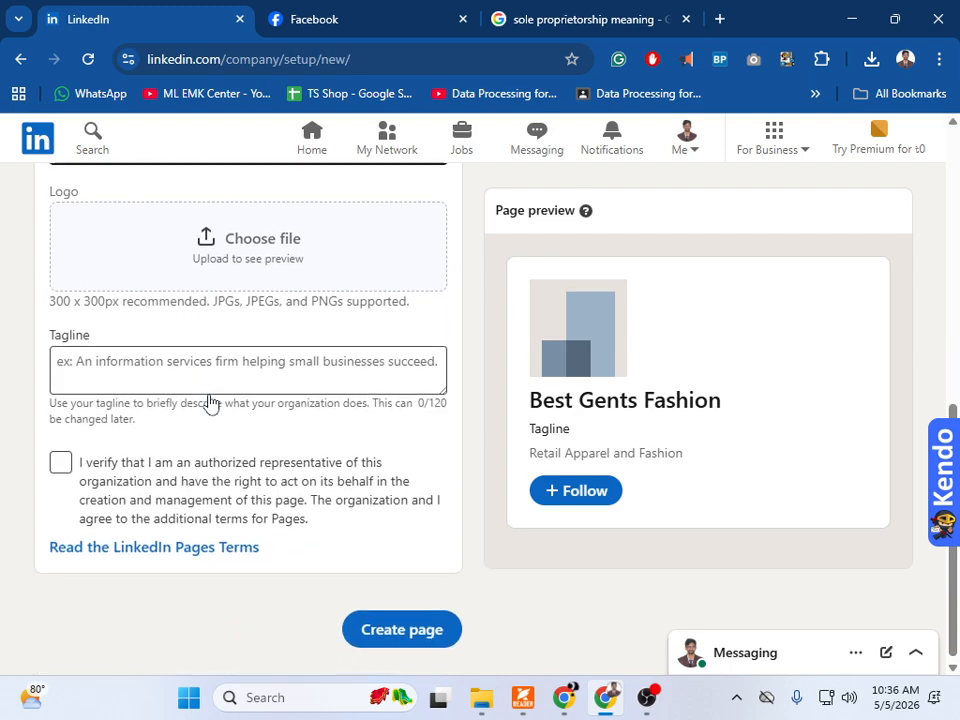
Upload Profile Picture of Best Gents Fashion.jpg from the Downloads folder as the page logo
{"action": "left_click", "coordinate": [230, 241]}
{"action": "left_click", "coordinate": [355, 213]}
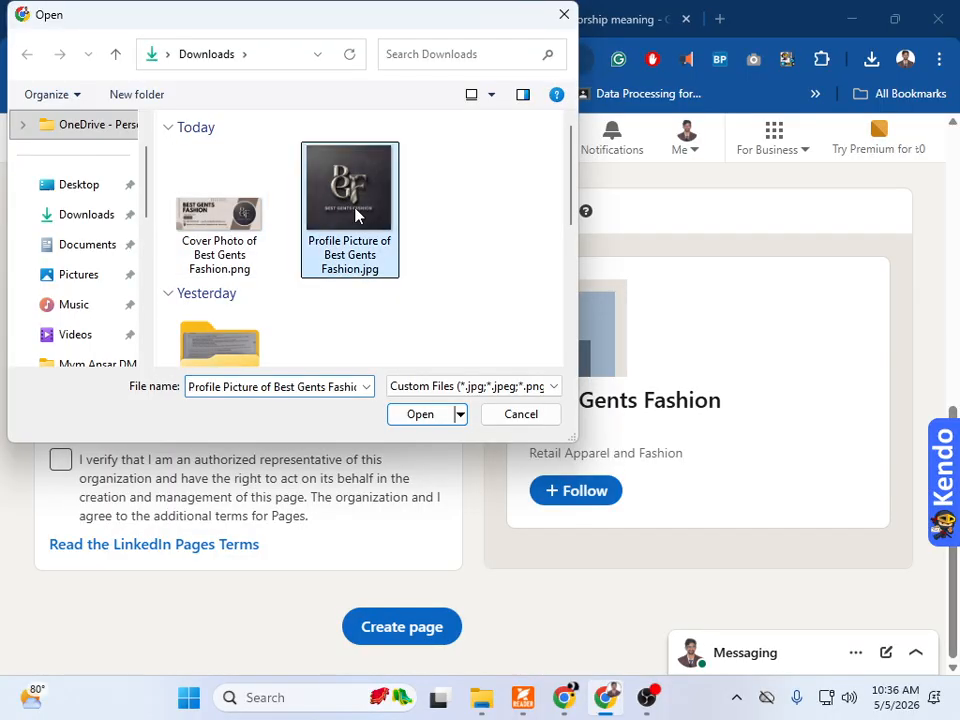
{"action": "left_click", "coordinate": [401, 415]}
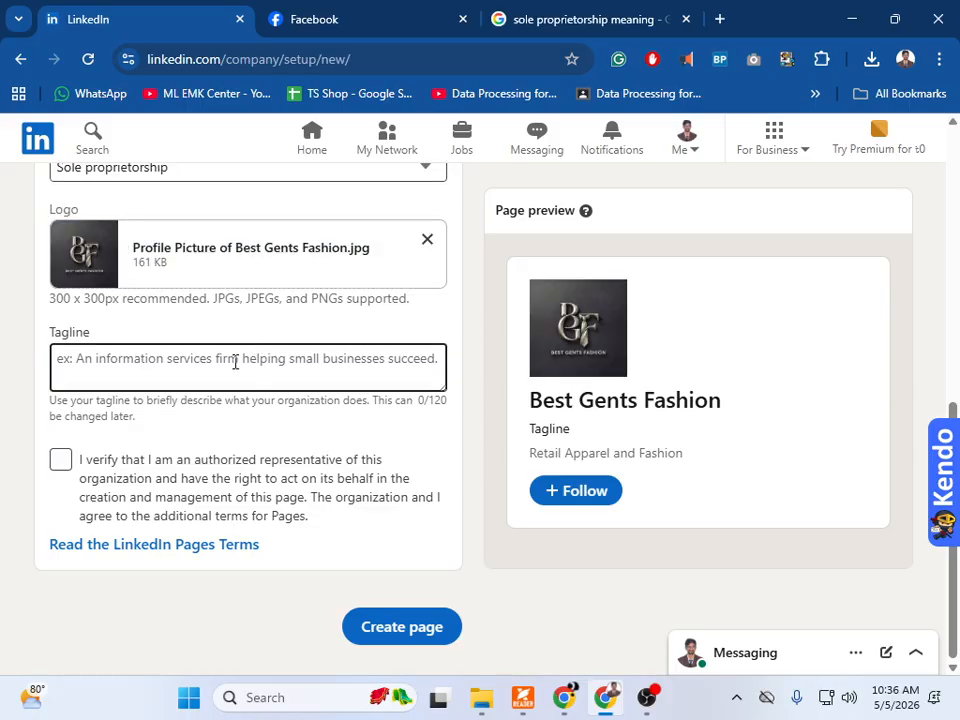
Copy the industry text "Retail Apparel and Fashion" from the page form for use in a tagline request
{"action": "left_click", "coordinate": [235, 362]}
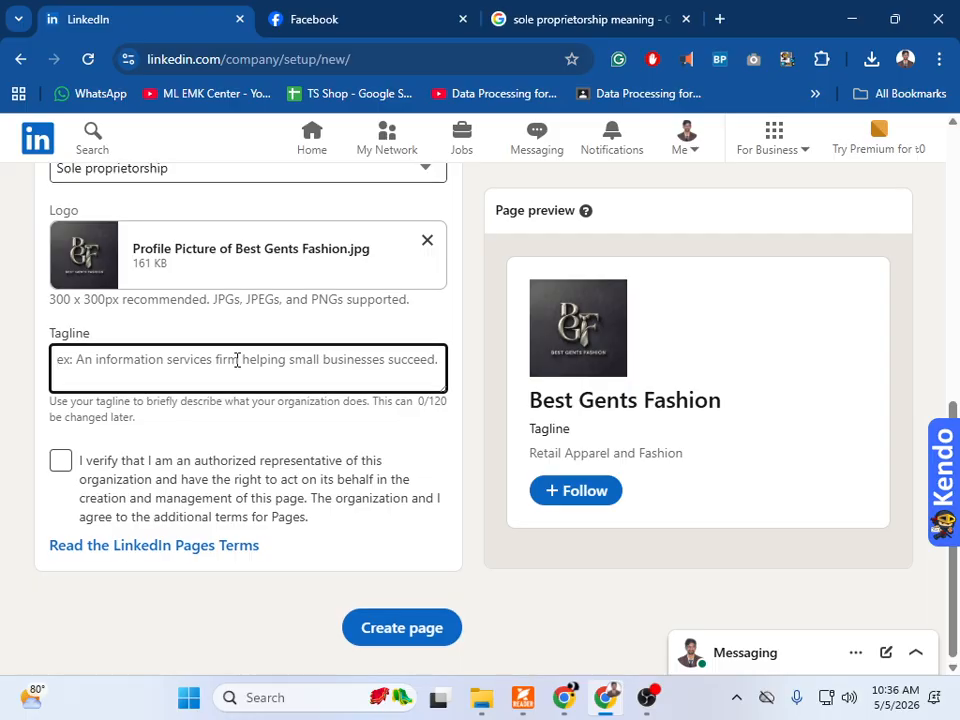
{"action": "scroll", "coordinate": [253, 397], "scroll_direction": "up", "scroll_amount": 1}
{"action": "scroll", "coordinate": [253, 408], "scroll_direction": "up", "scroll_amount": 2}
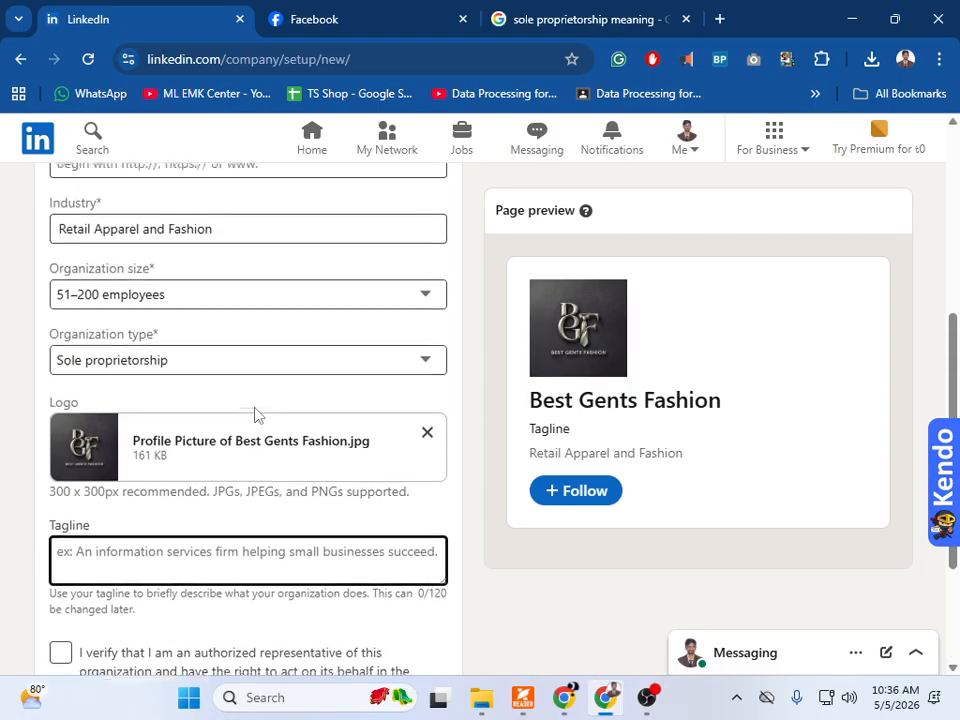
{"action": "triple_click", "coordinate": [180, 313]}
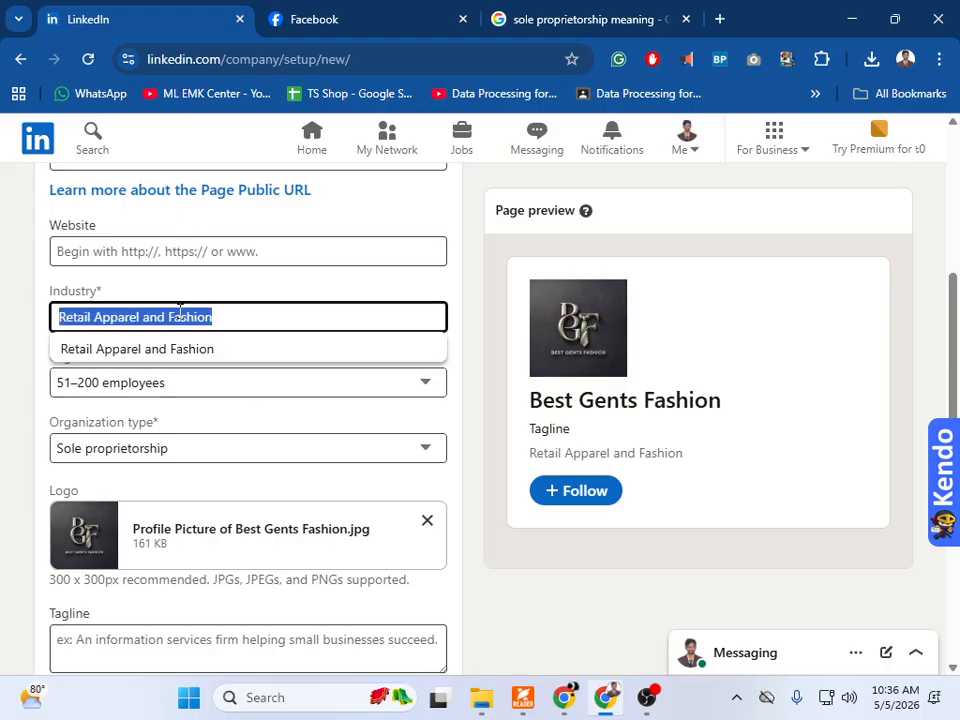
Switch to File Explorer, launch the other personal Chrome profile from the 0. Browsers folder and open ChatGPT in a new tab
{"action": "left_click", "coordinate": [481, 700]}
{"action": "left_click", "coordinate": [454, 630]}
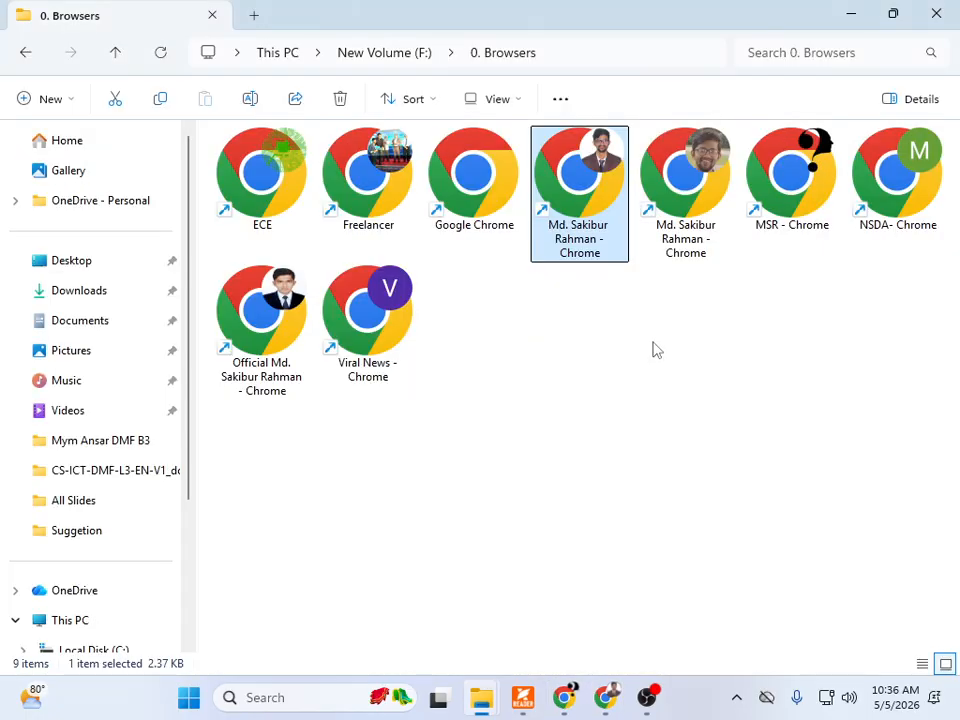
{"action": "left_click", "coordinate": [694, 225]}
{"action": "double_click", "coordinate": [694, 225]}
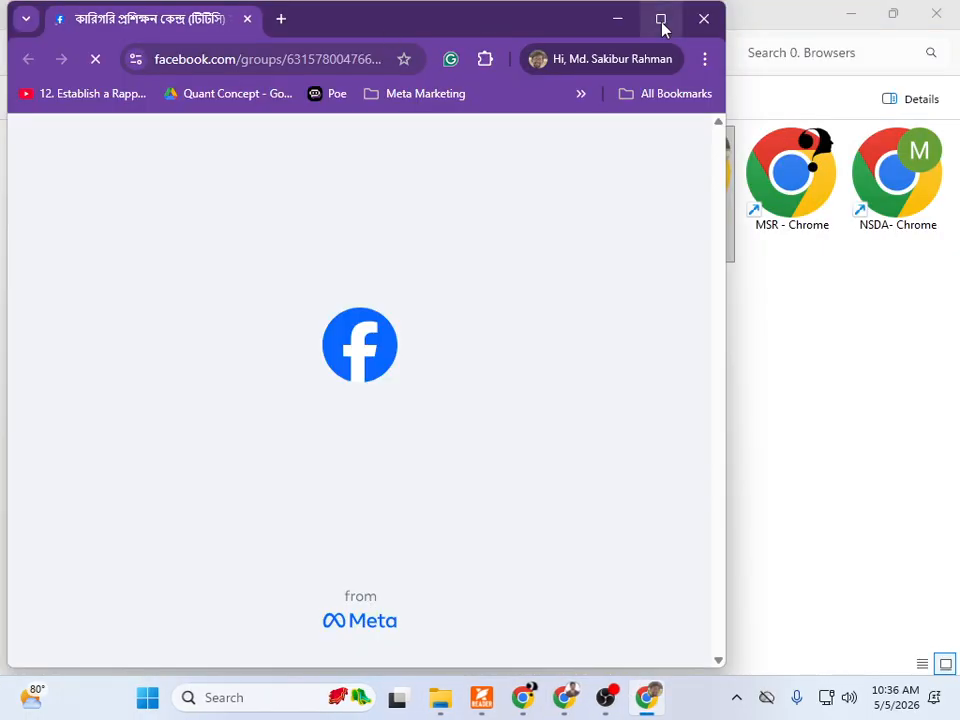
{"action": "left_click", "coordinate": [662, 19]}
{"action": "left_click", "coordinate": [272, 20]}
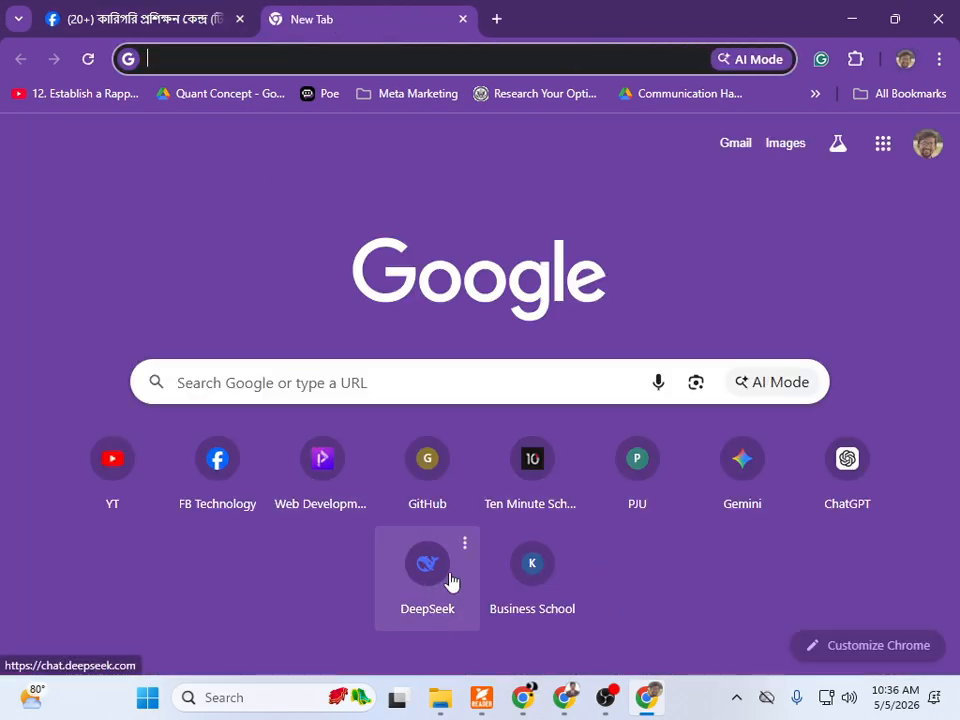
{"action": "left_click", "coordinate": [852, 495]}
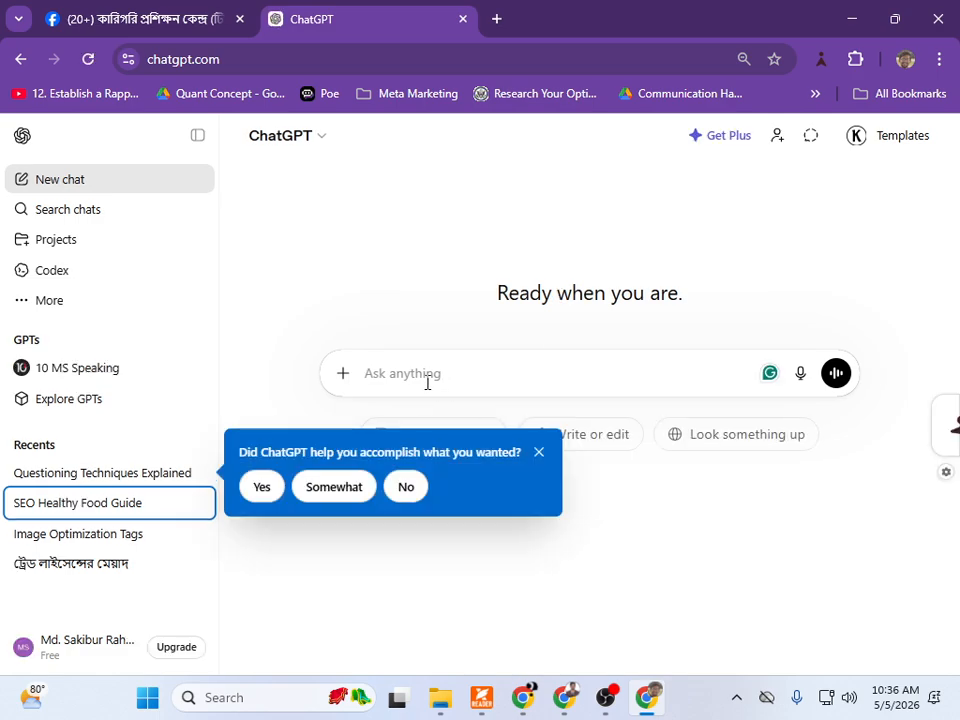
Ask ChatGPT "I have a Retail Apparel and Fashion. Give me a tagline for my LinkedIn page" and dismiss the feedback pop-up
{"action": "type", "text": "I"}
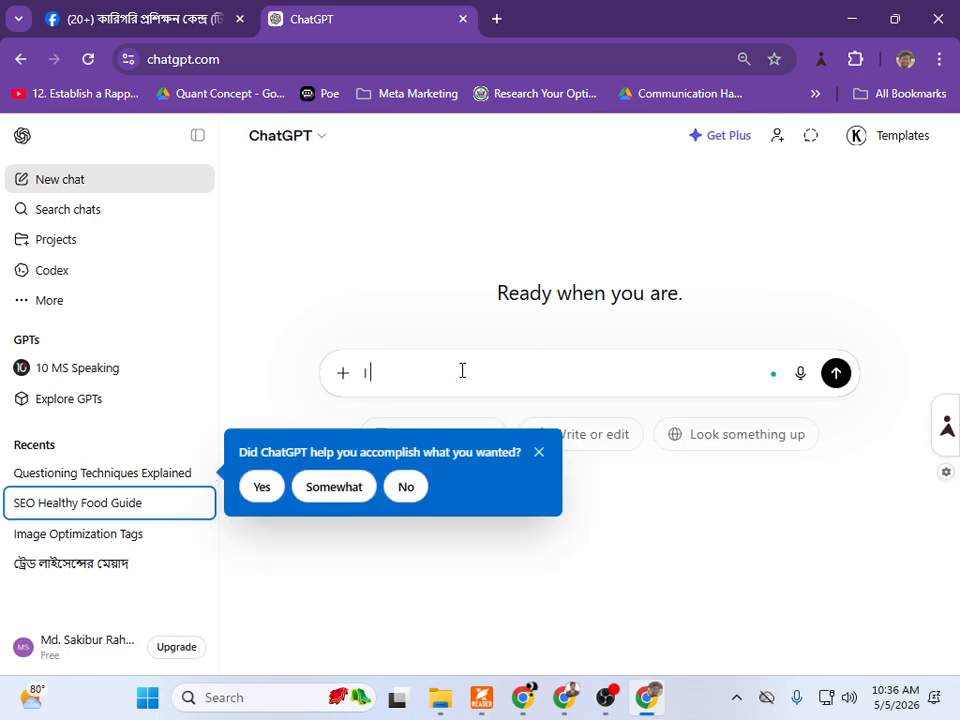
{"action": "type", "text": " have Retail Apparel and Fashion"}
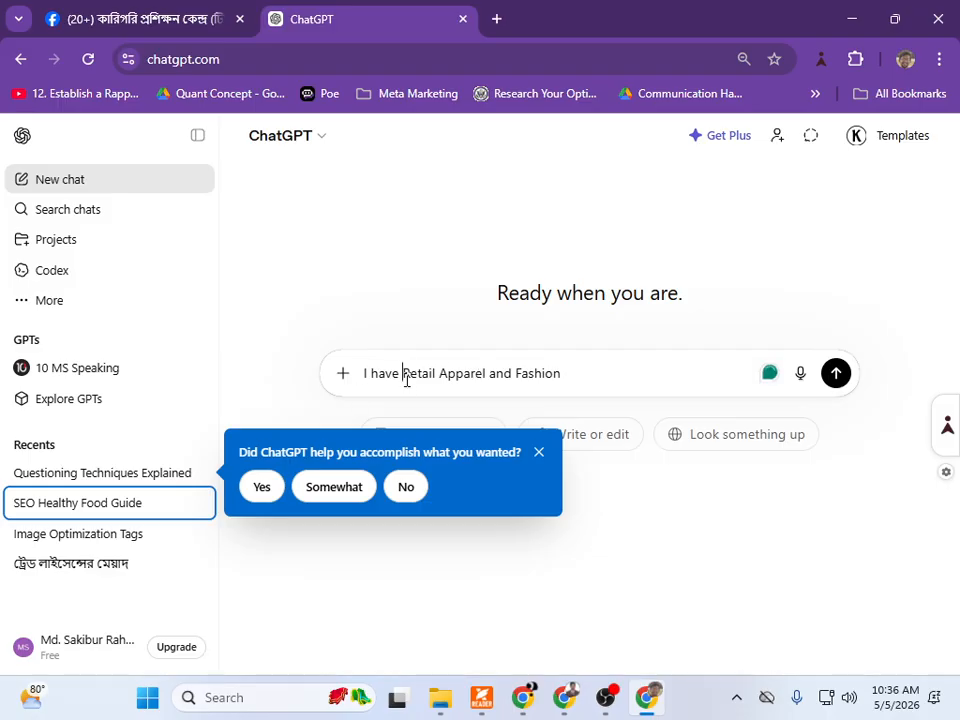
{"action": "type", "text": "a "}
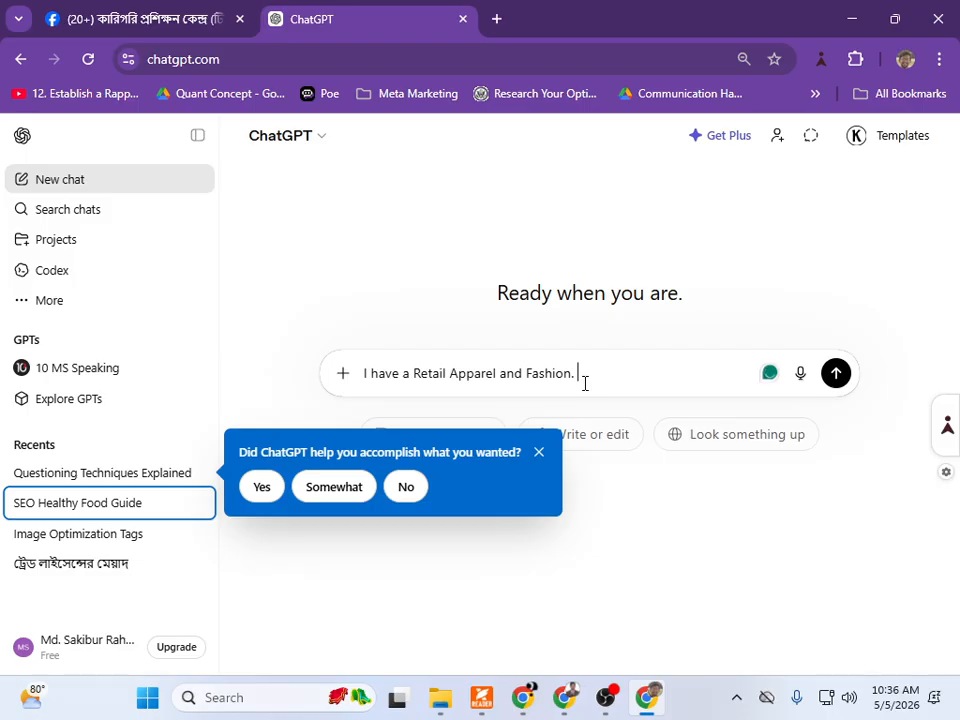
{"action": "type", "text": "G"}
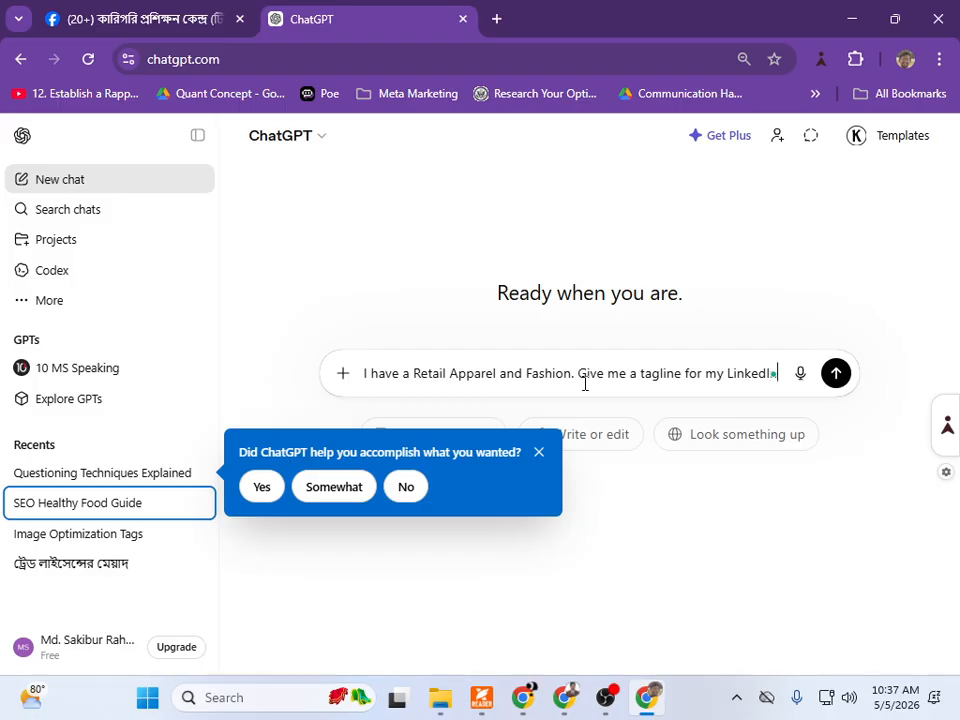
{"action": "type", "text": "o"}
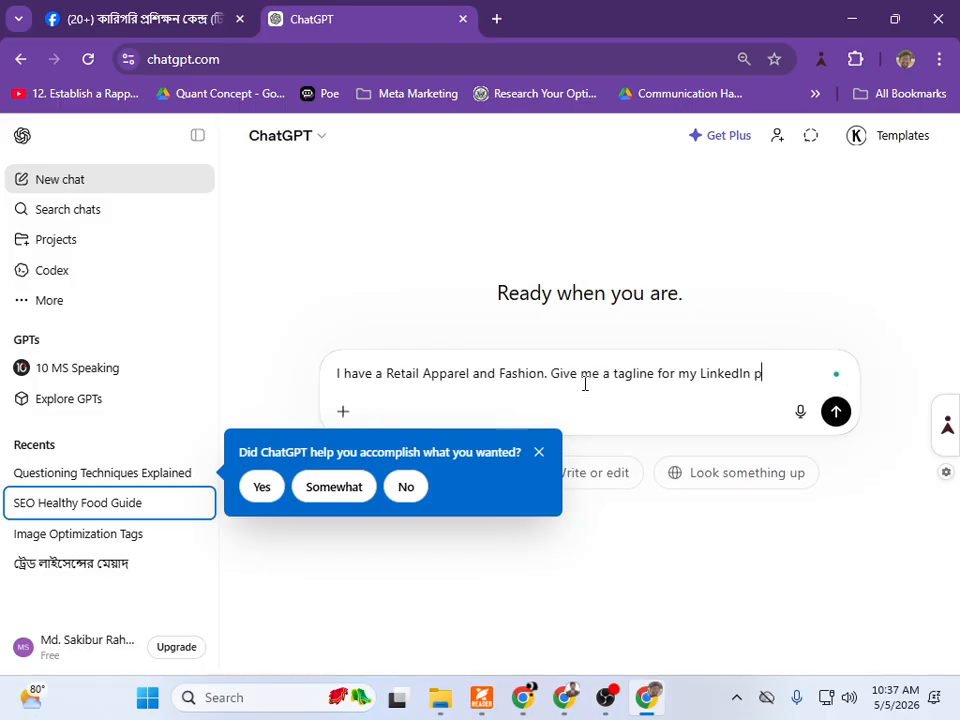
{"action": "type", "text": "e"}
{"action": "key", "text": "Return"}
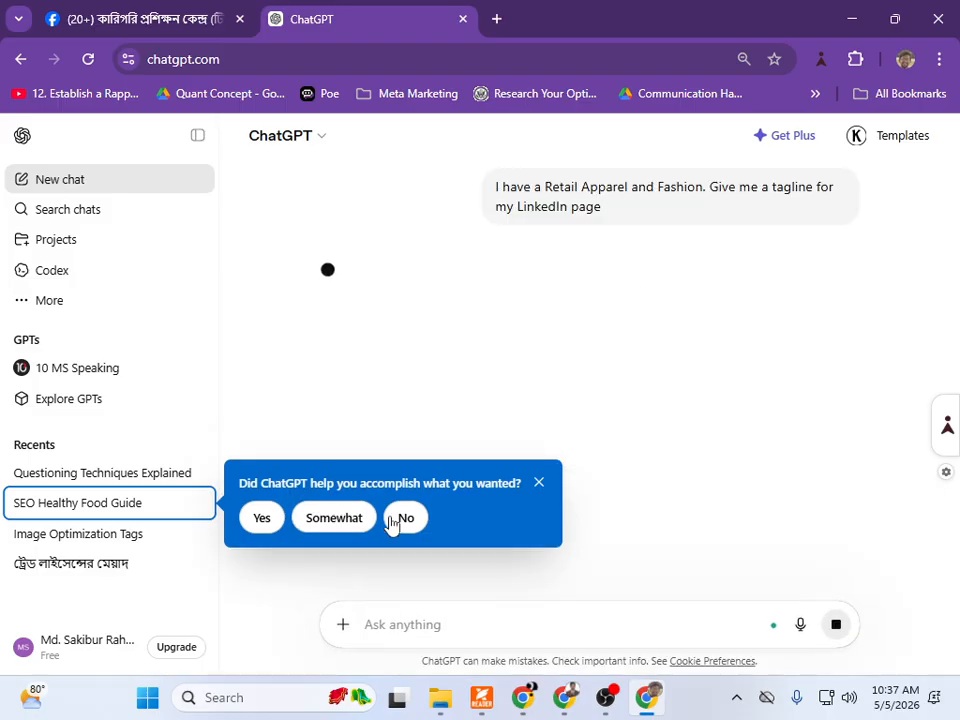
{"action": "left_click", "coordinate": [538, 484]}
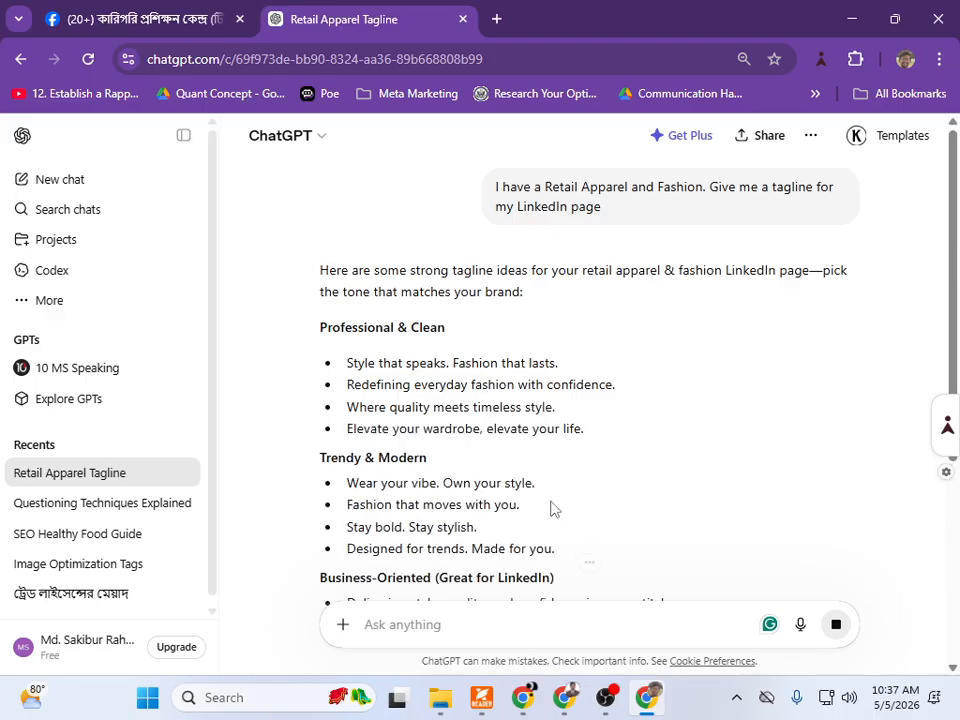
Copy the suggestion "Wear your vibe. Own your style" from ChatGPT and paste it into the LinkedIn form as the tagline
{"action": "scroll", "coordinate": [553, 508], "scroll_direction": "down", "scroll_amount": 1}
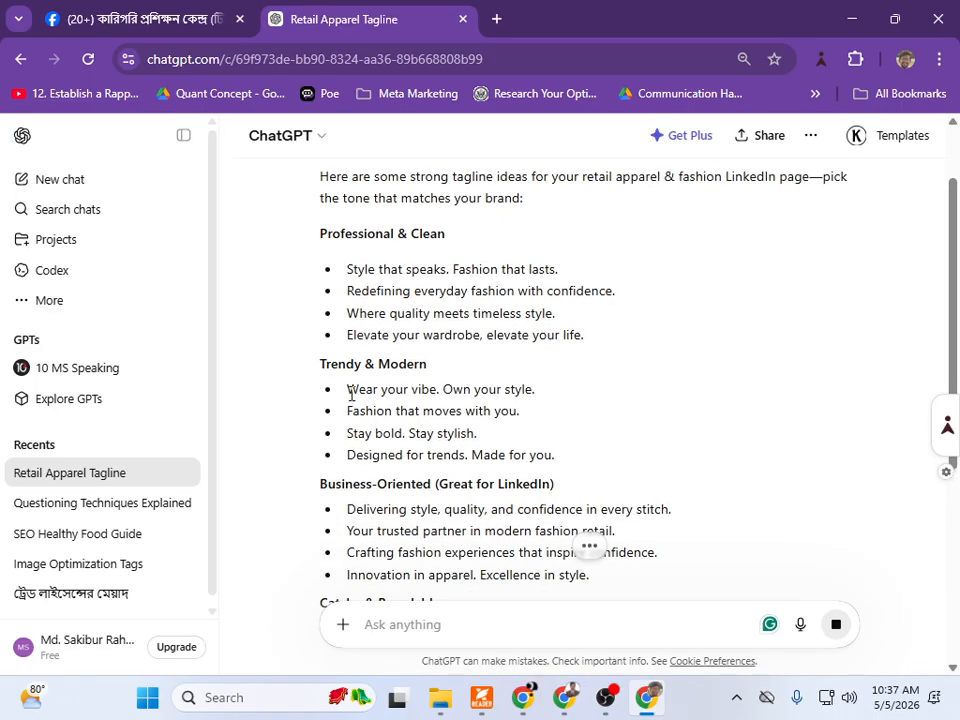
{"action": "left_click_drag", "start_coordinate": [347, 397], "coordinate": [536, 394]}
{"action": "key", "text": "ctrl+c"}
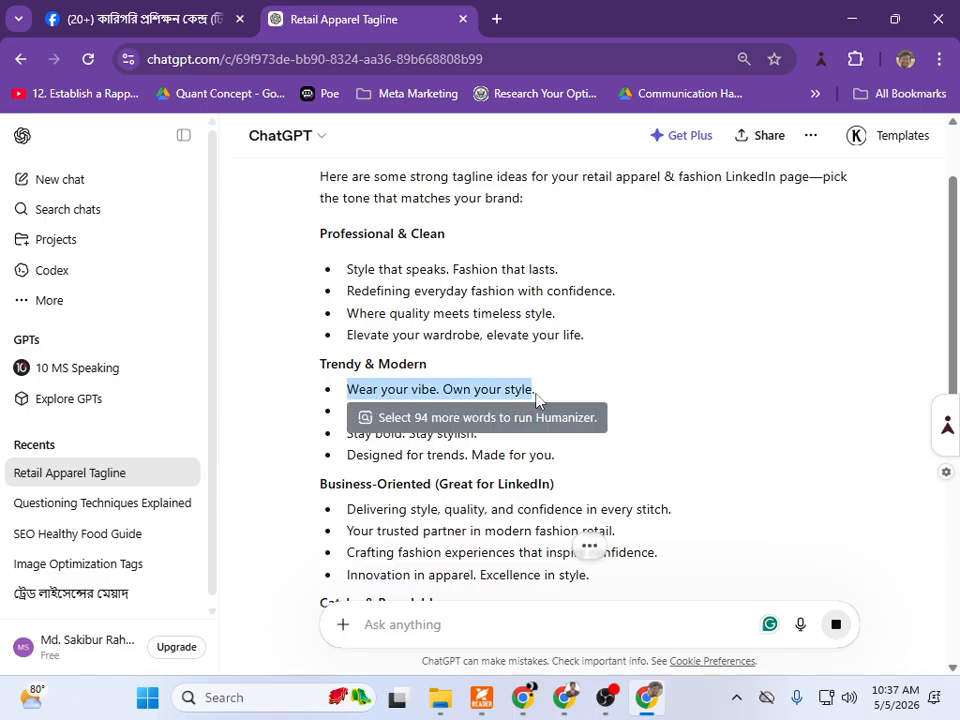
{"action": "left_click", "coordinate": [640, 700]}
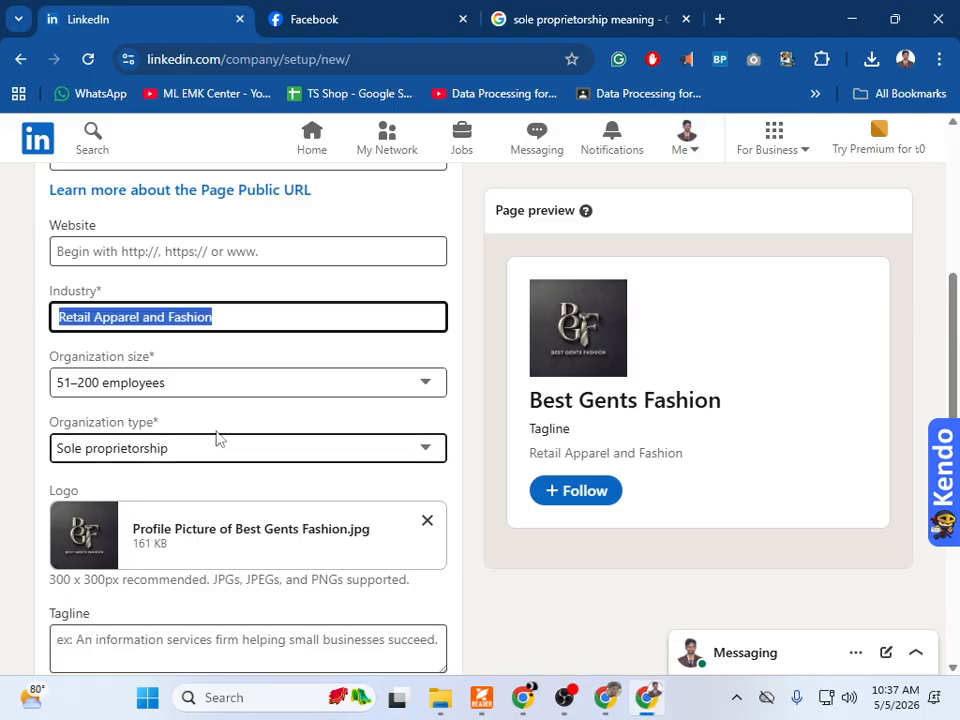
{"action": "scroll", "coordinate": [215, 500], "scroll_direction": "down", "scroll_amount": 2}
{"action": "left_click", "coordinate": [199, 459]}
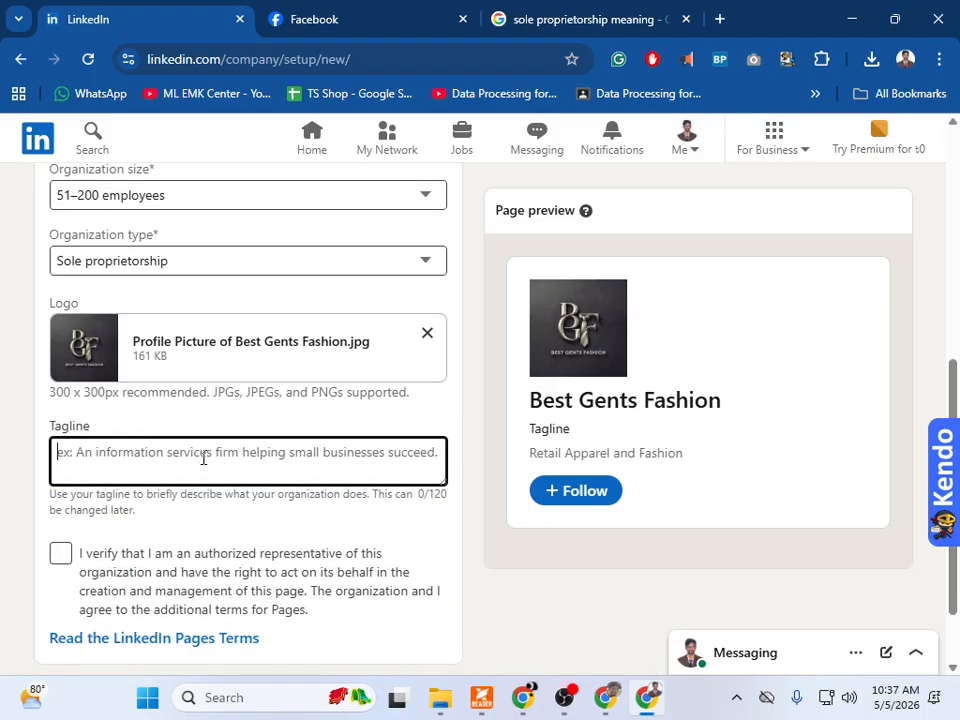
{"action": "key", "text": "ctrl+v"}
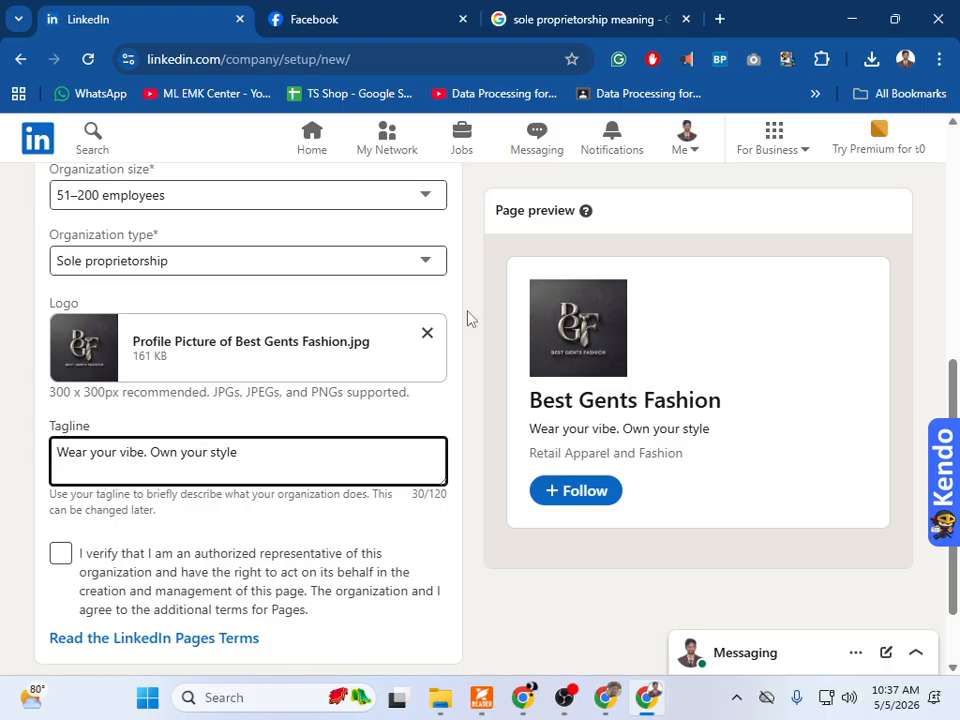
Switch to ChatGPT to review the remaining tagline suggestions and return to the LinkedIn page form
{"action": "mouse_move", "coordinate": [535, 703]}
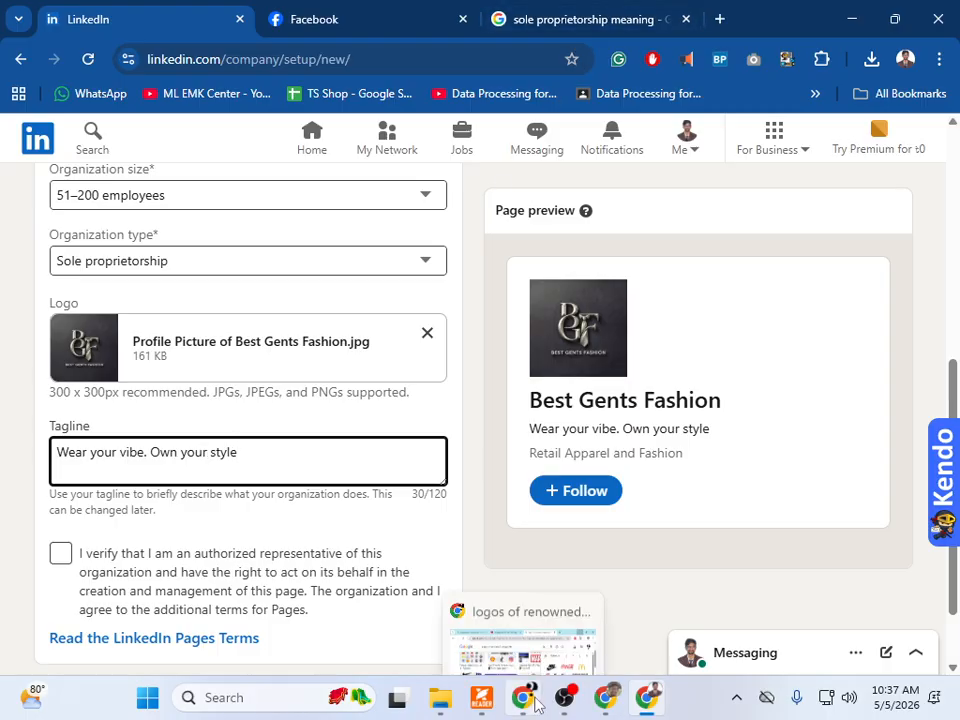
{"action": "left_click", "coordinate": [604, 692]}
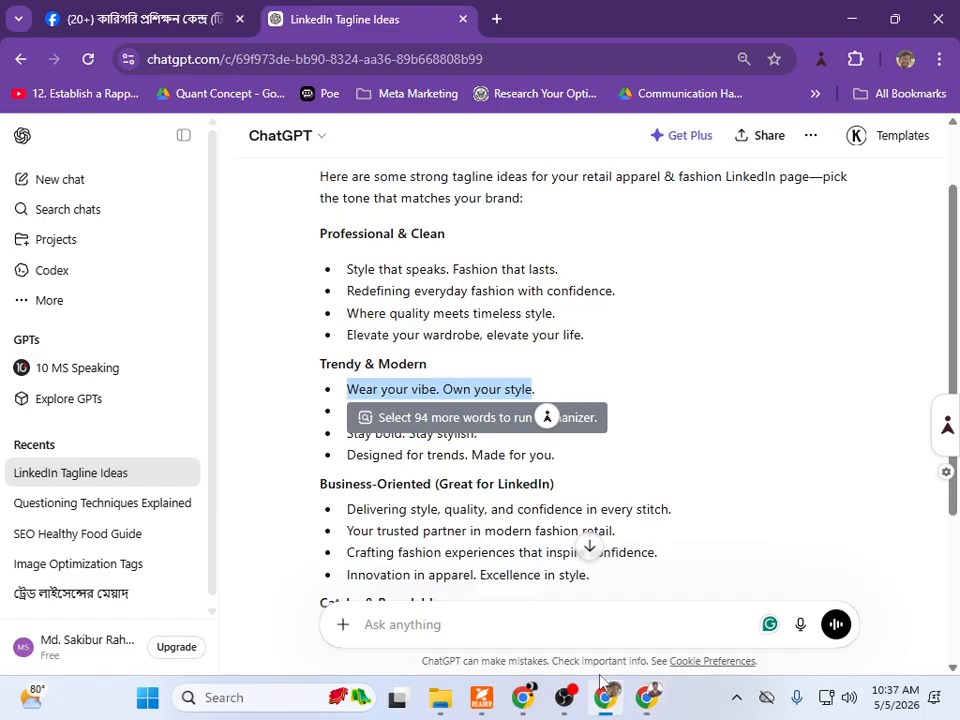
{"action": "scroll", "coordinate": [553, 548], "scroll_direction": "down", "scroll_amount": 3}
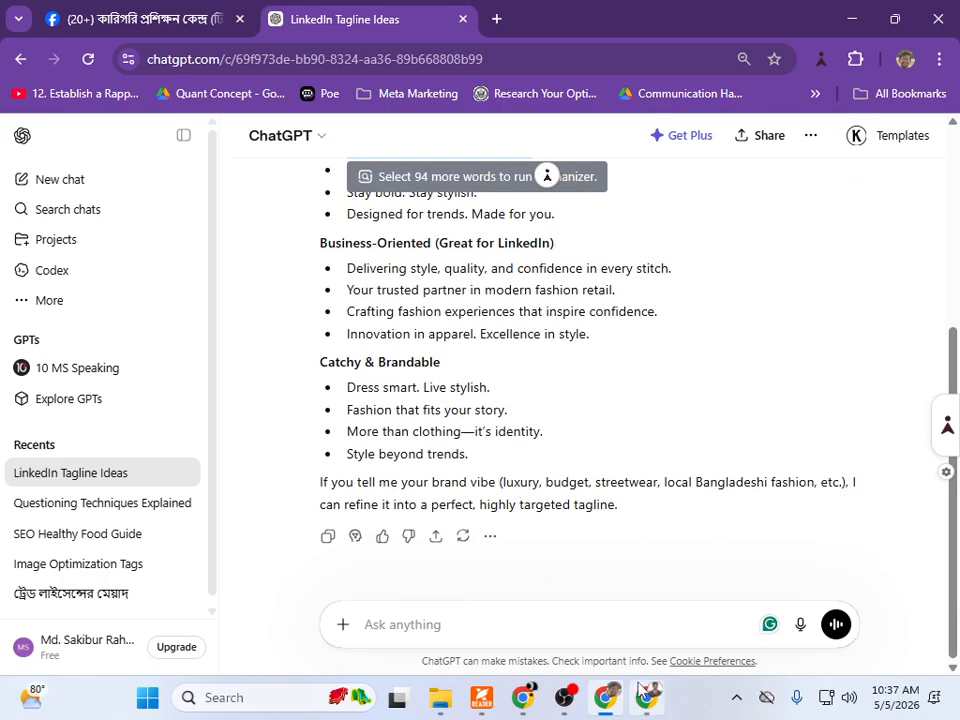
{"action": "key", "text": "alt+Tab"}
Accept the authorized representative verification, review the completed form and create the page
{"action": "scroll", "coordinate": [265, 505], "scroll_direction": "down", "scroll_amount": 2}
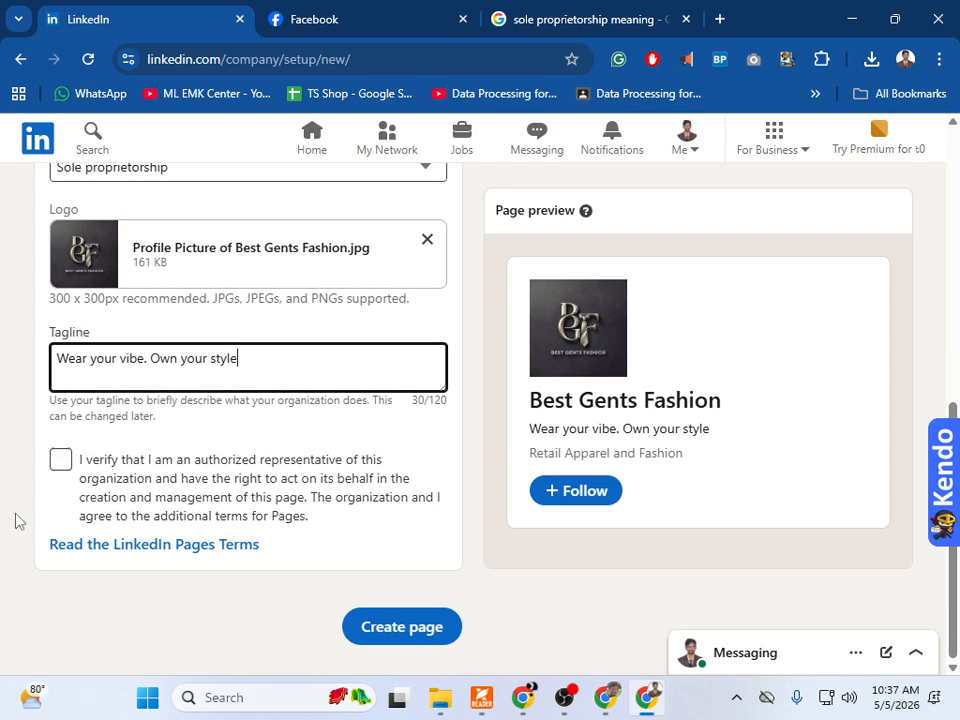
{"action": "left_click", "coordinate": [61, 461]}
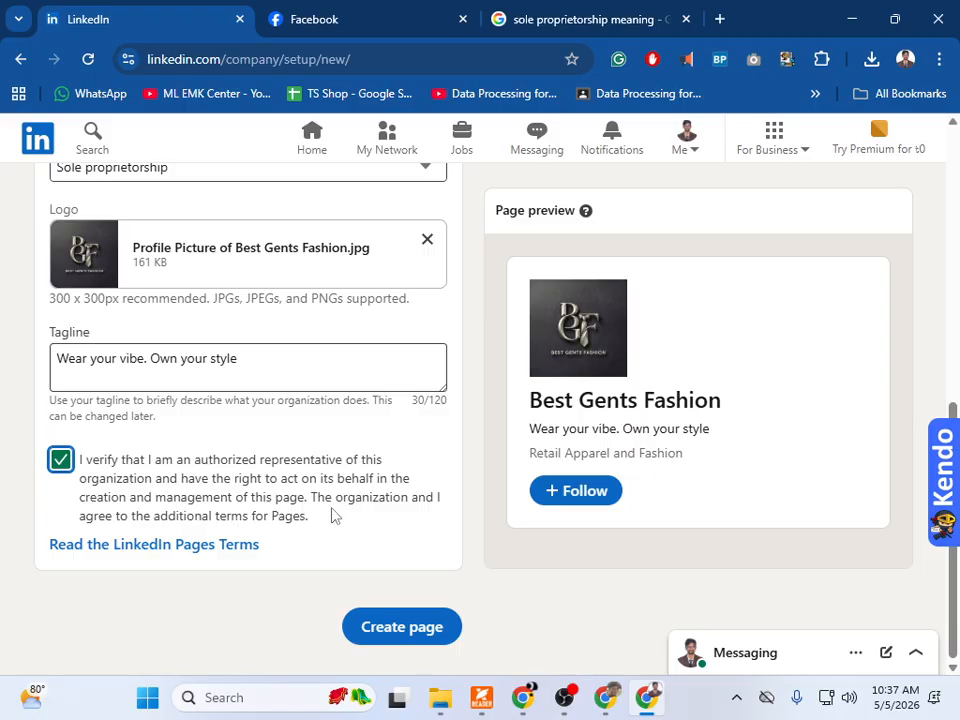
{"action": "scroll", "coordinate": [617, 493], "scroll_direction": "up", "scroll_amount": 6}
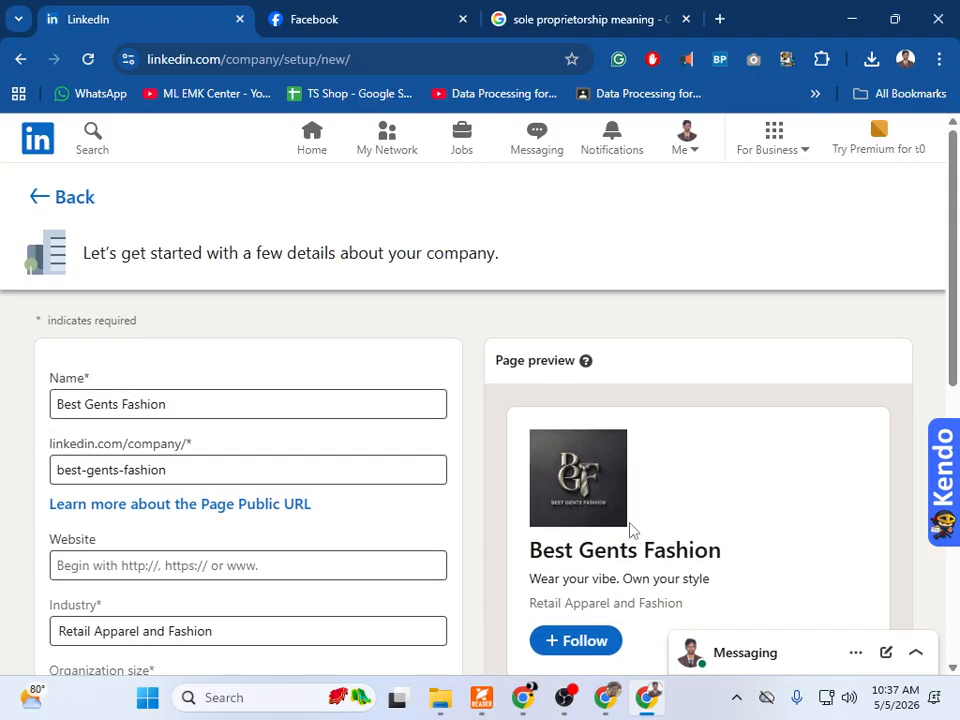
{"action": "scroll", "coordinate": [630, 530], "scroll_direction": "down", "scroll_amount": 6}
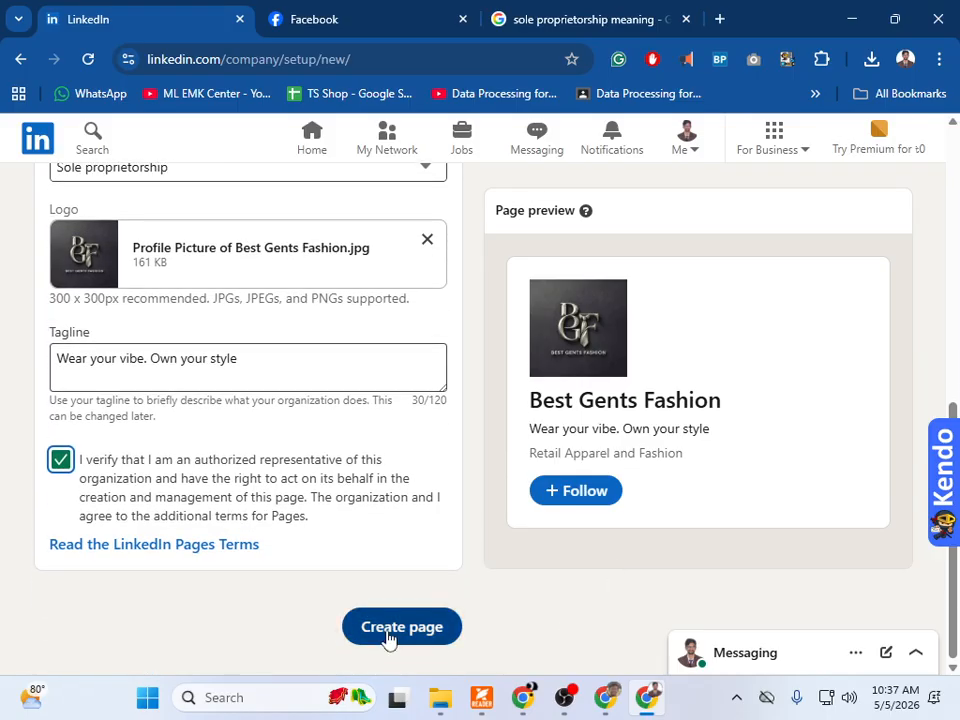
{"action": "left_click", "coordinate": [389, 638]}
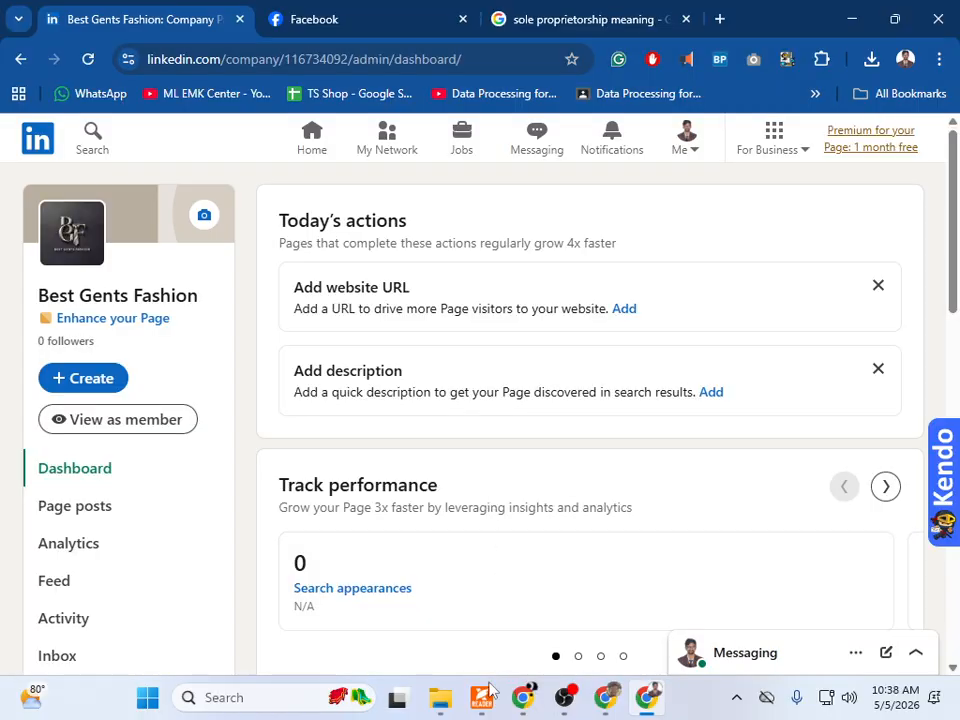
Start adding a cover image to the page and upload the single photo "Cover Photo of Best Gents Fashion.png" from Downloads
{"action": "left_click", "coordinate": [204, 220]}
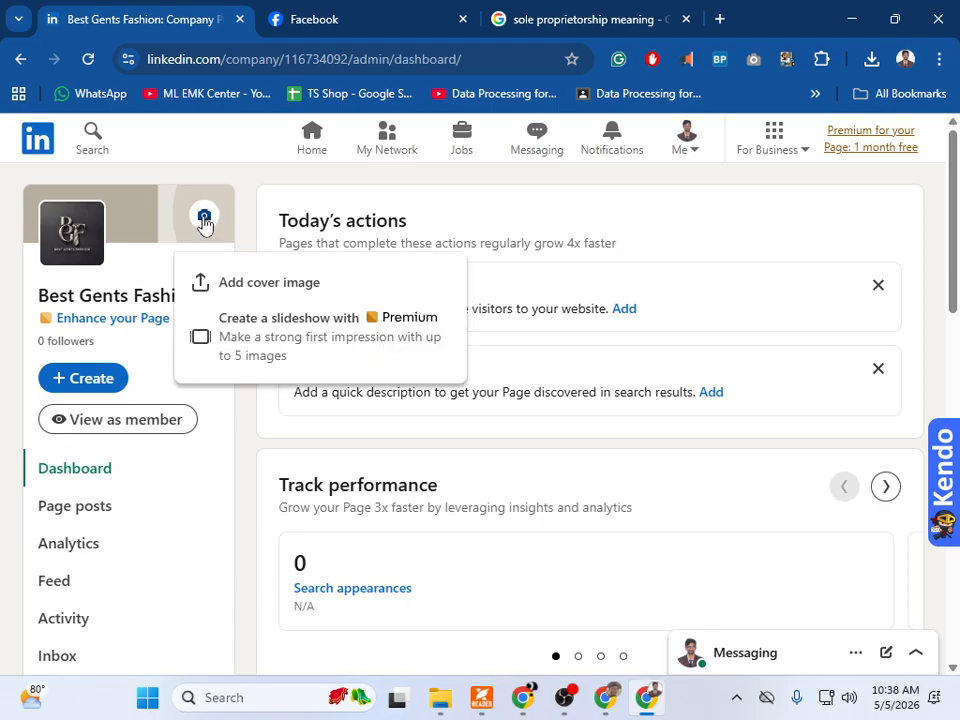
{"action": "left_click", "coordinate": [238, 287]}
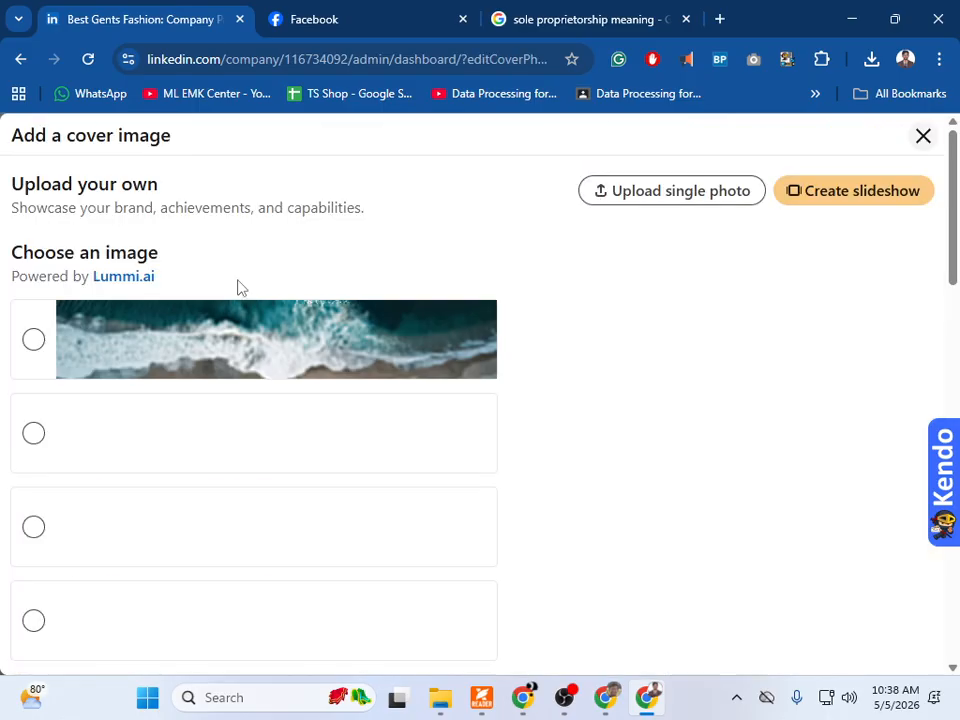
{"action": "left_click", "coordinate": [623, 192]}
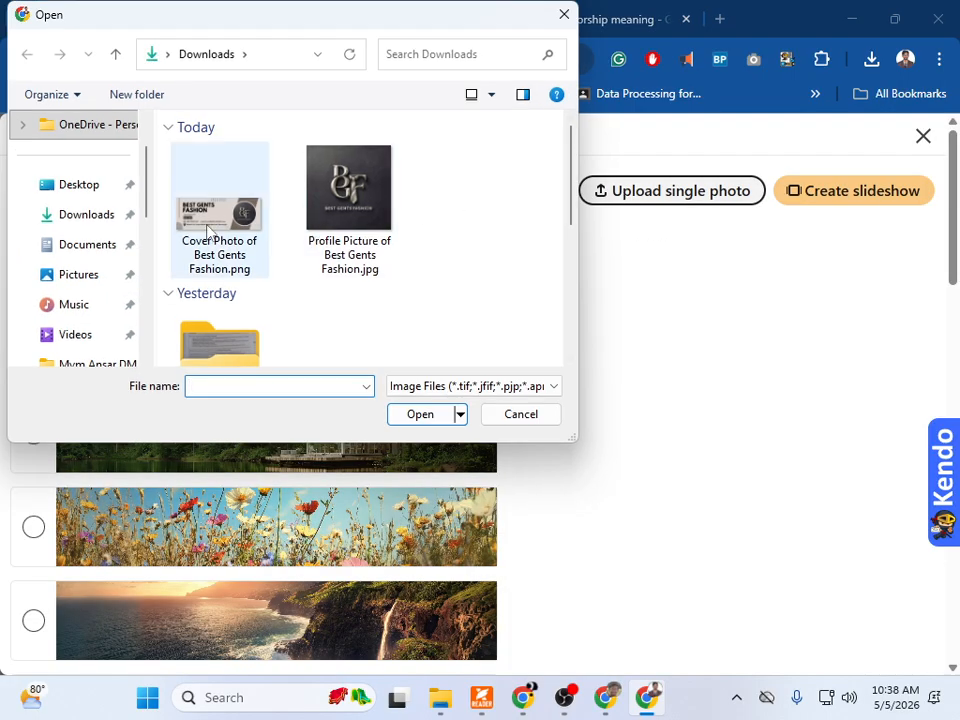
{"action": "left_click", "coordinate": [210, 230]}
{"action": "left_click", "coordinate": [405, 420]}
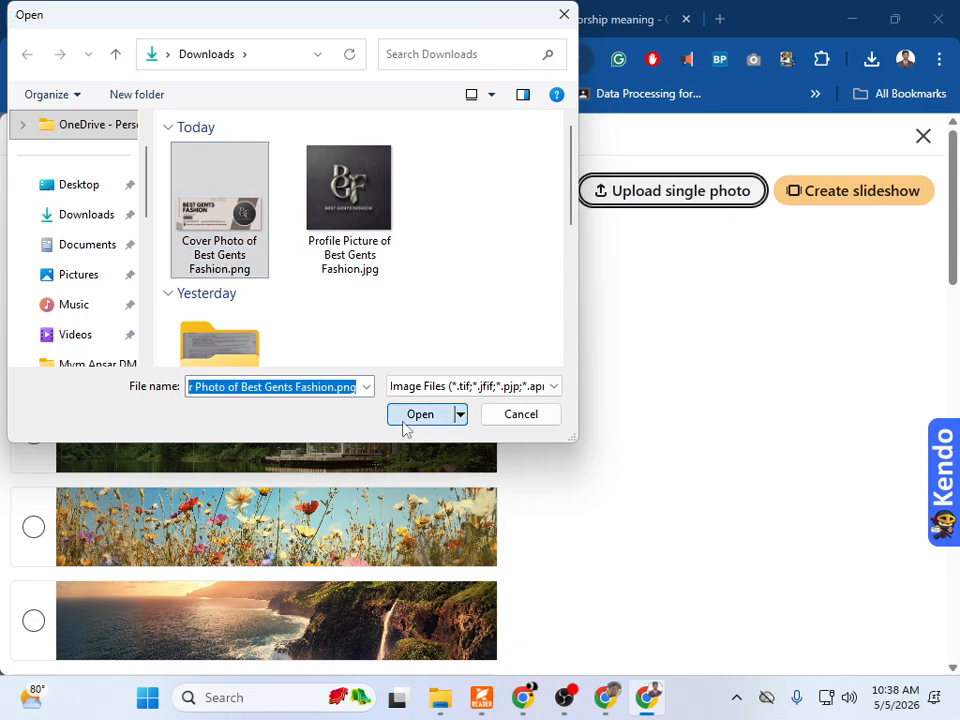
Shift the cover photo slightly upward within the crop frame and try to apply it as the cover image
{"action": "left_click_drag", "start_coordinate": [456, 384], "coordinate": [460, 415]}
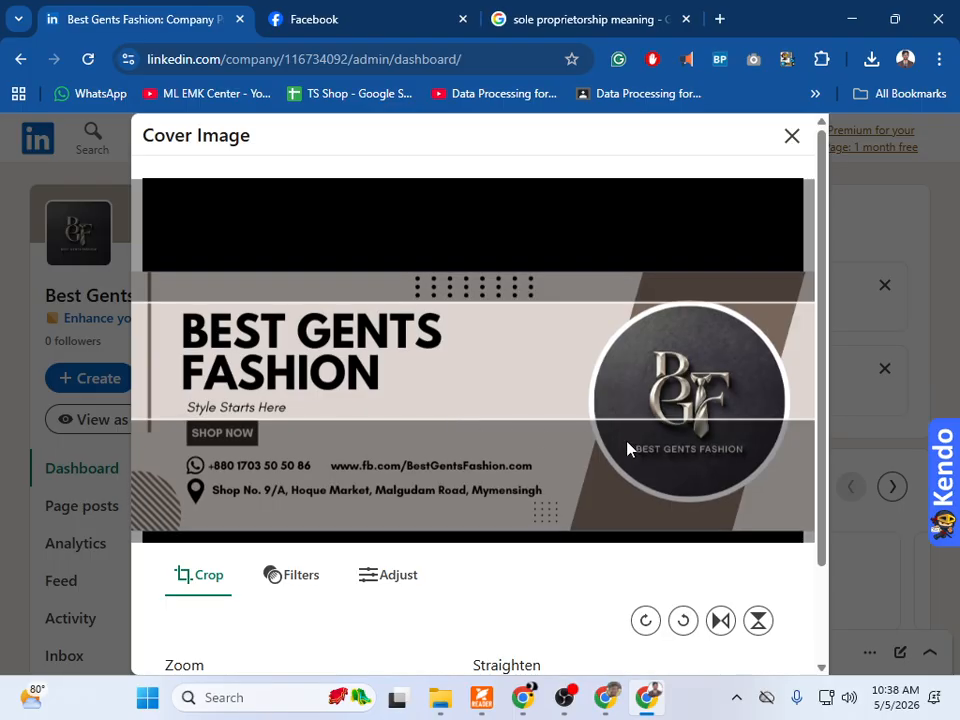
{"action": "left_click_drag", "start_coordinate": [570, 381], "coordinate": [569, 368]}
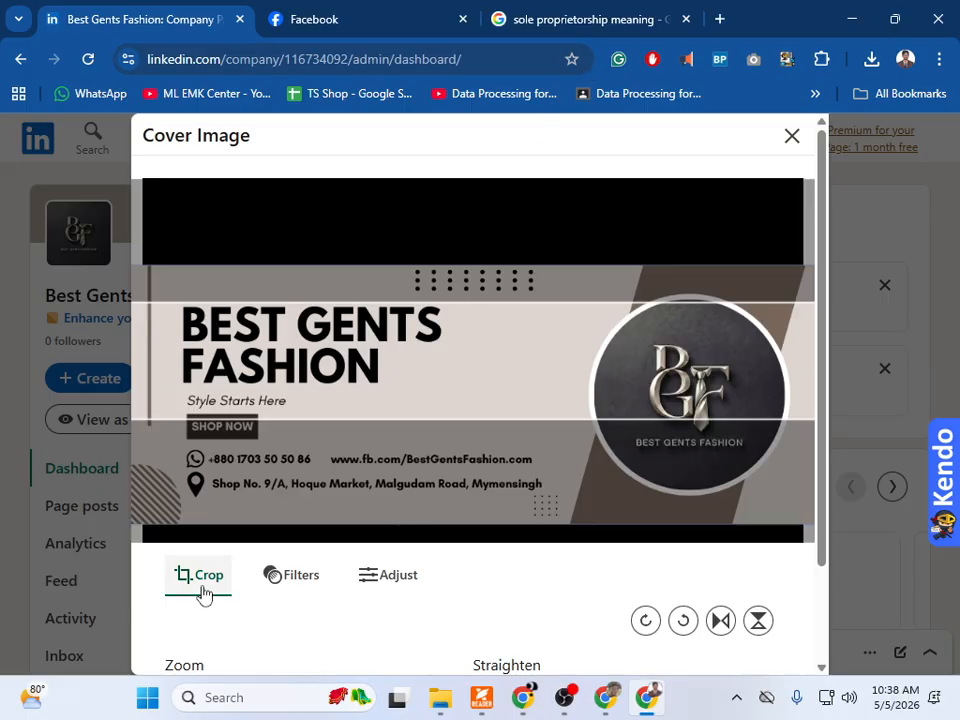
{"action": "scroll", "coordinate": [576, 583], "scroll_direction": "down", "scroll_amount": 2}
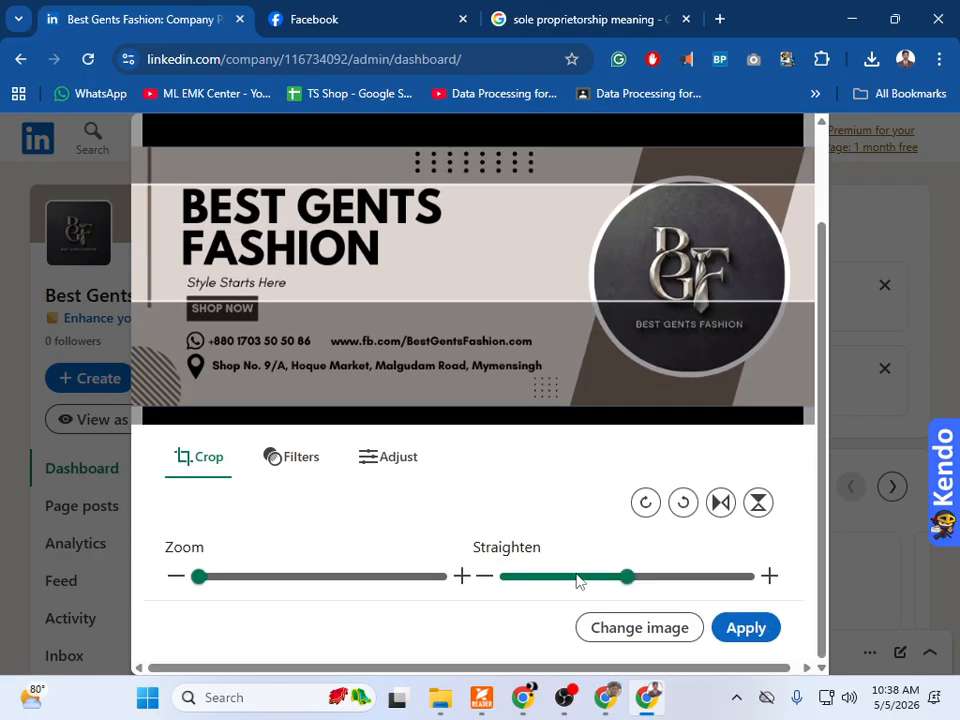
{"action": "left_click", "coordinate": [745, 630]}
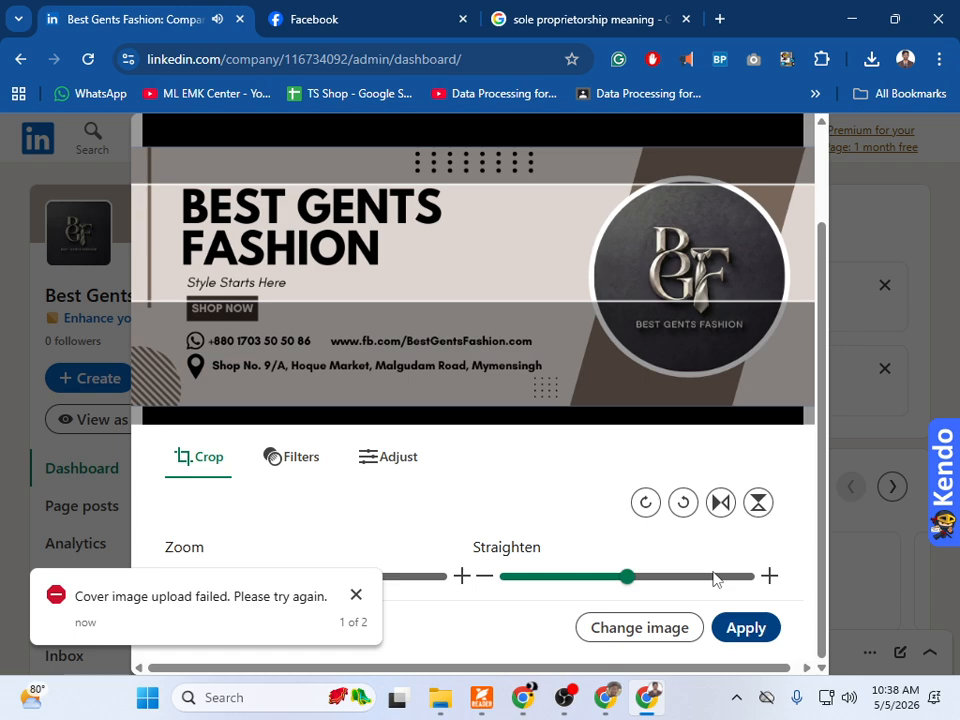
Dismiss the error notices, try to apply the cover image again and close the cover image editor
{"action": "left_click", "coordinate": [356, 597]}
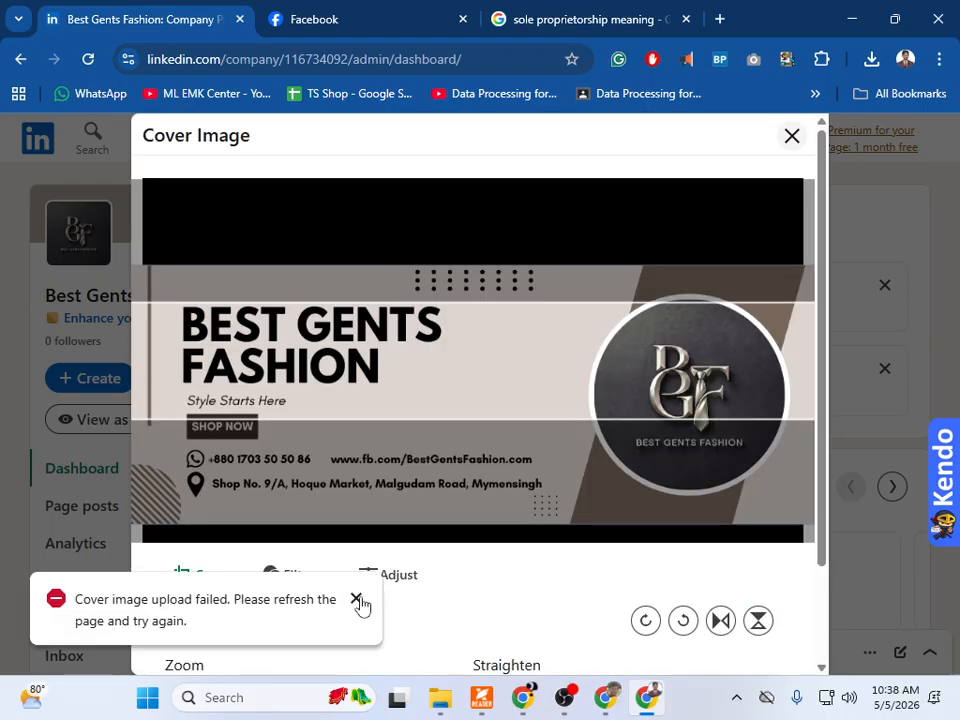
{"action": "left_click", "coordinate": [356, 599]}
{"action": "scroll", "coordinate": [536, 557], "scroll_direction": "down", "scroll_amount": 2}
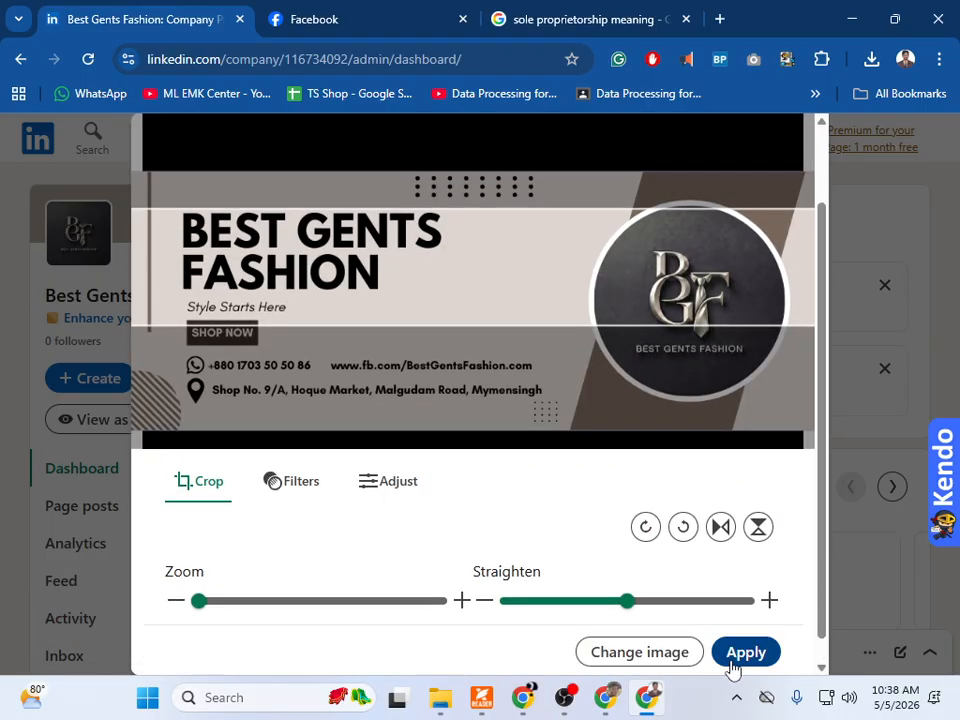
{"action": "left_click", "coordinate": [743, 655]}
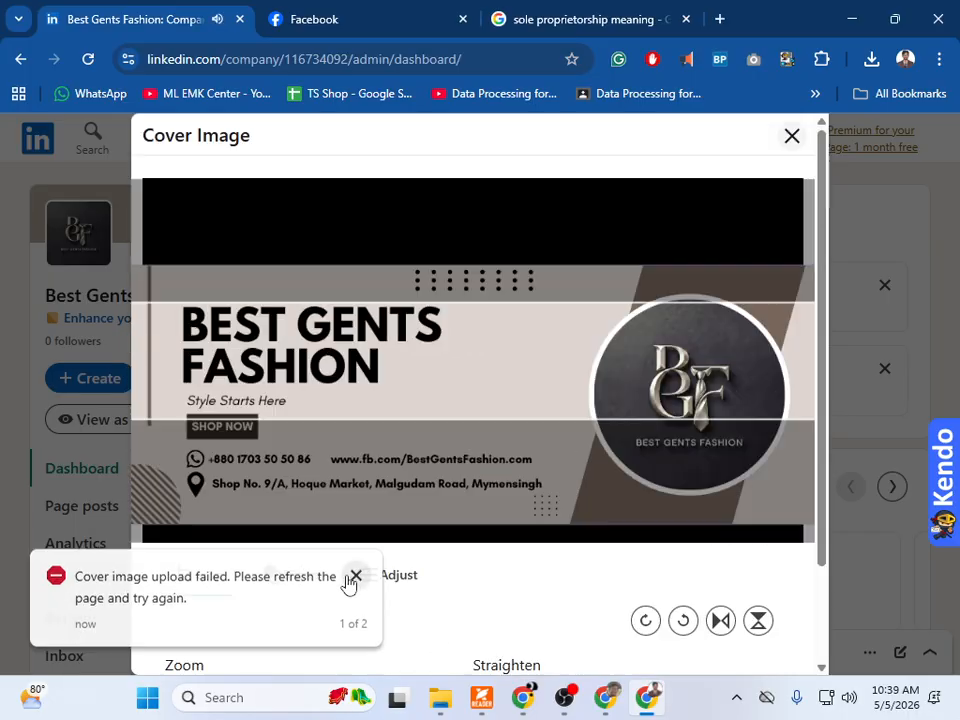
{"action": "left_click", "coordinate": [355, 574]}
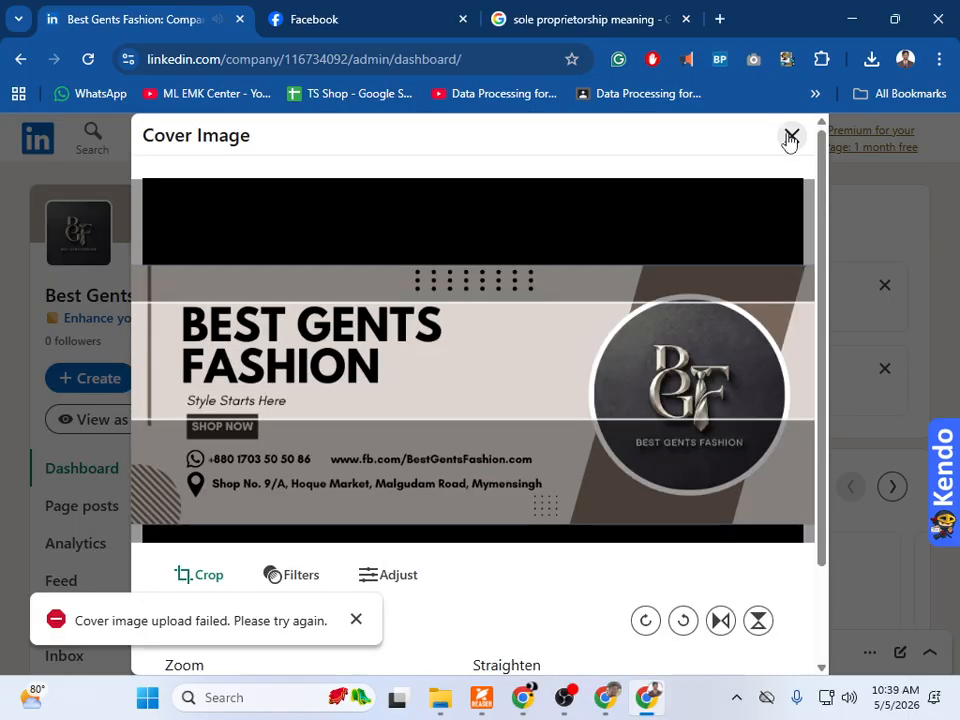
{"action": "left_click", "coordinate": [790, 138]}
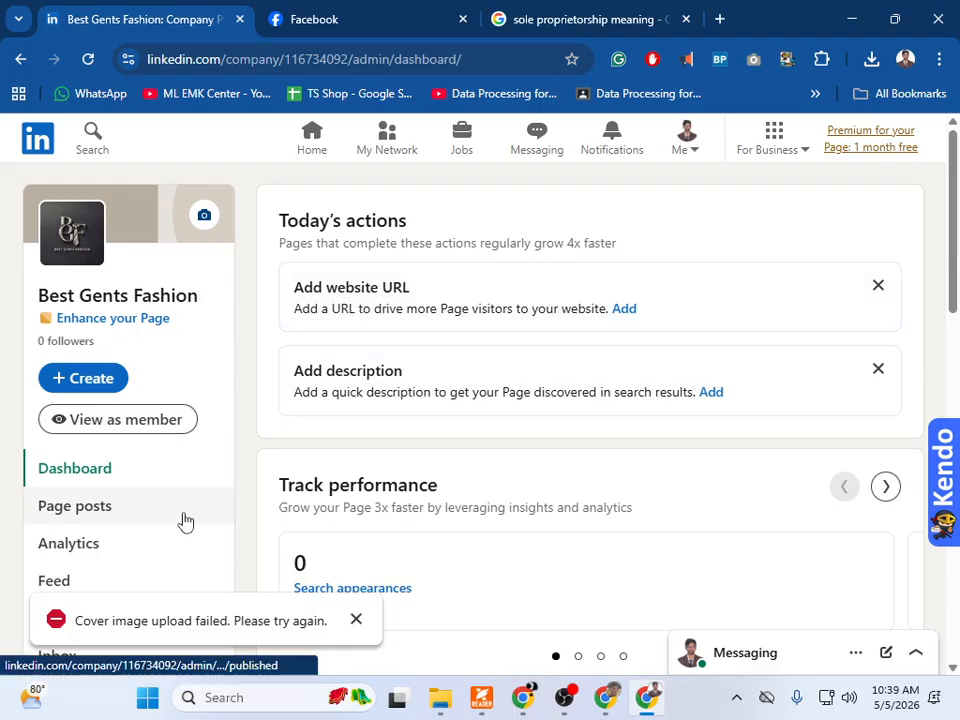
{"action": "scroll", "coordinate": [182, 521], "scroll_direction": "down", "scroll_amount": 3}
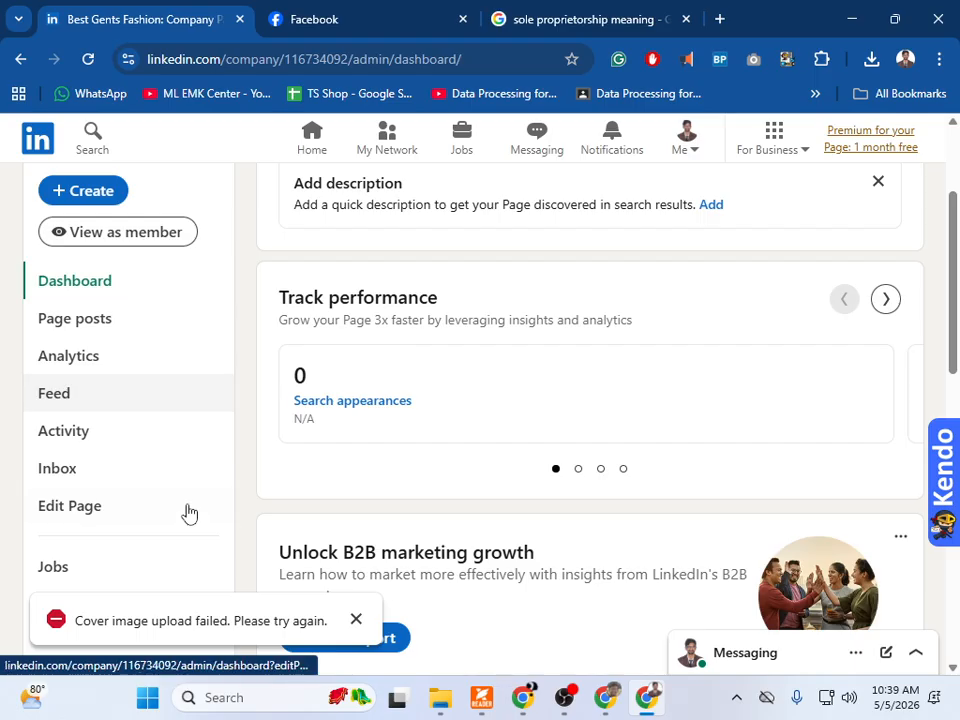
{"action": "scroll", "coordinate": [561, 480], "scroll_direction": "up", "scroll_amount": 3}
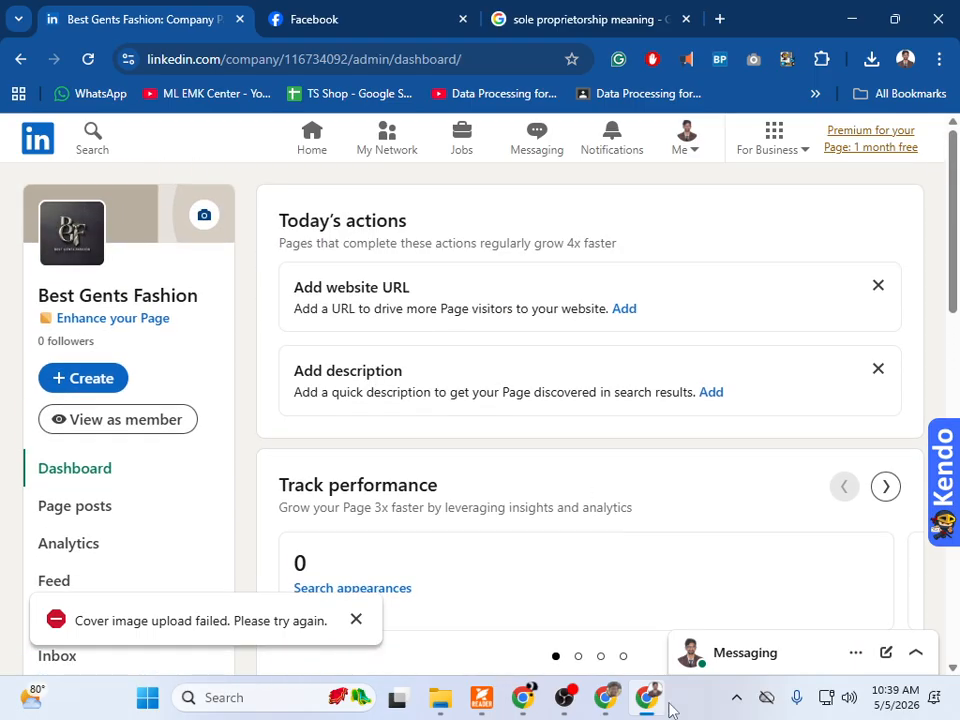